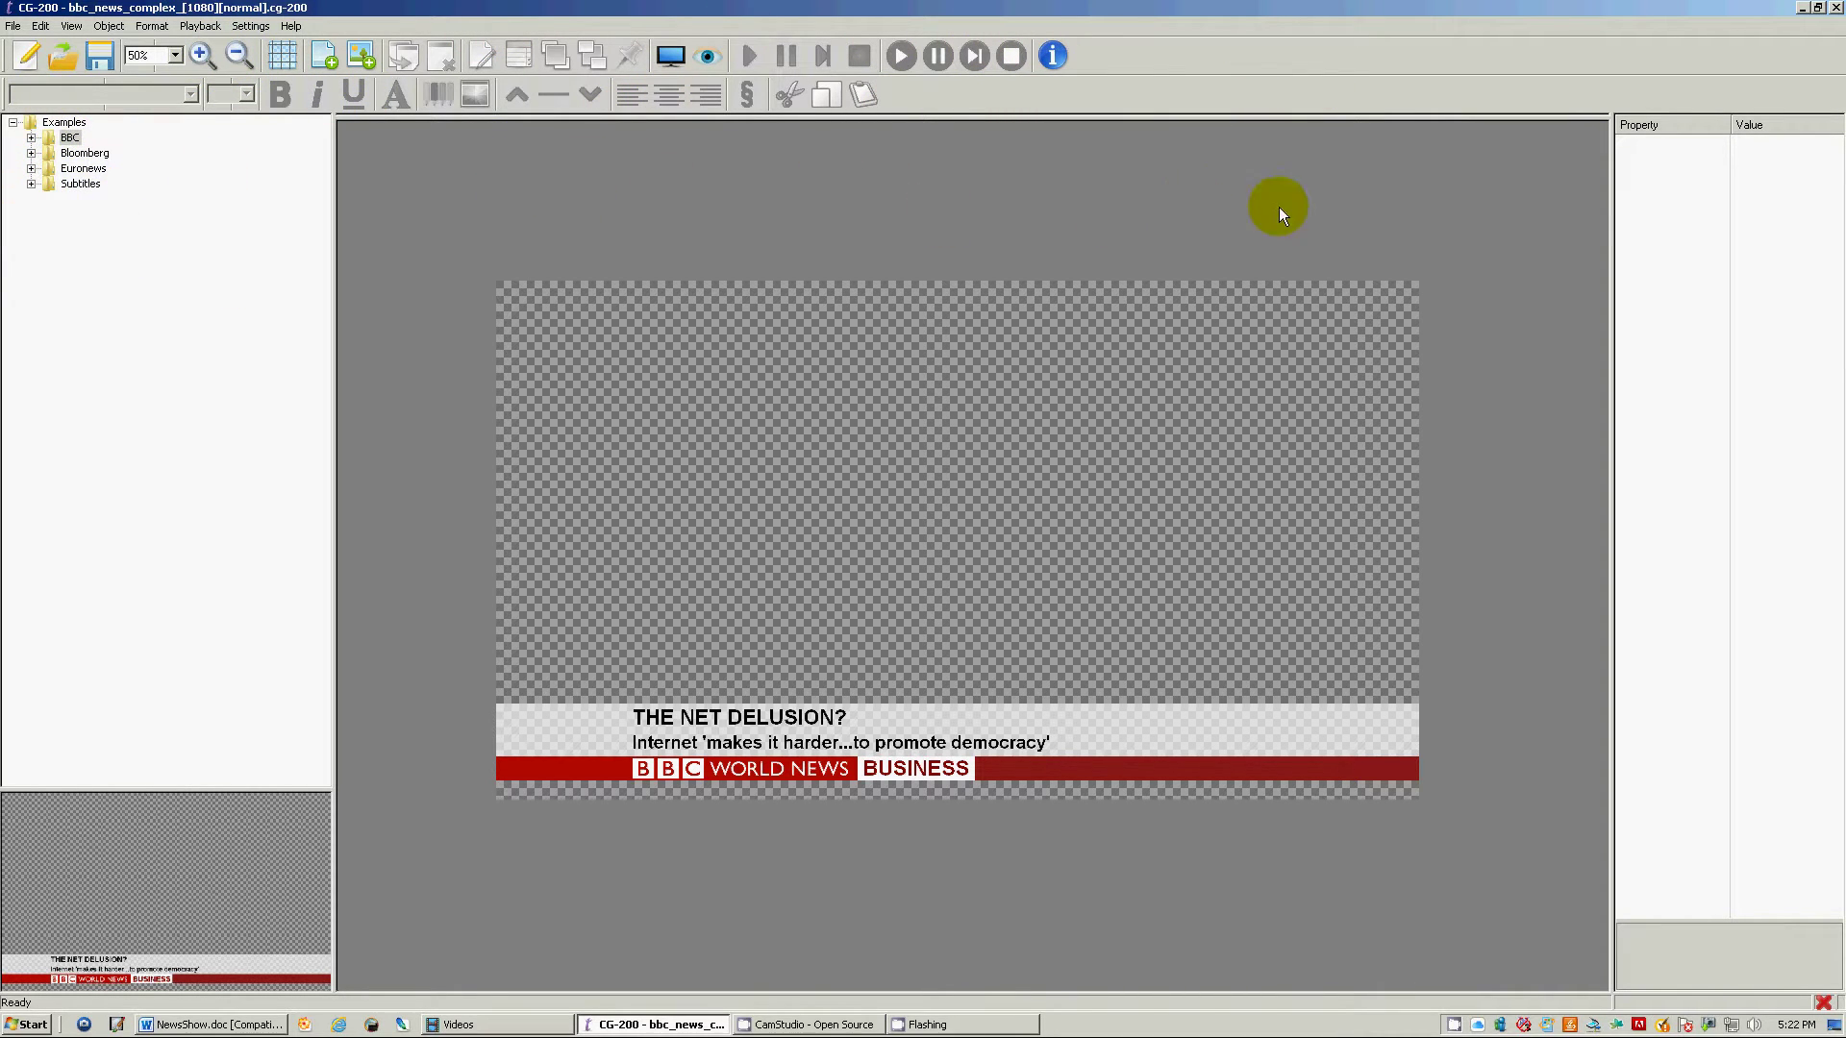
- Turn on the output preview beside the BBC 'THE NET DELUSION?' lower-third template
{"action": "left_click", "coordinate": [709, 56]}
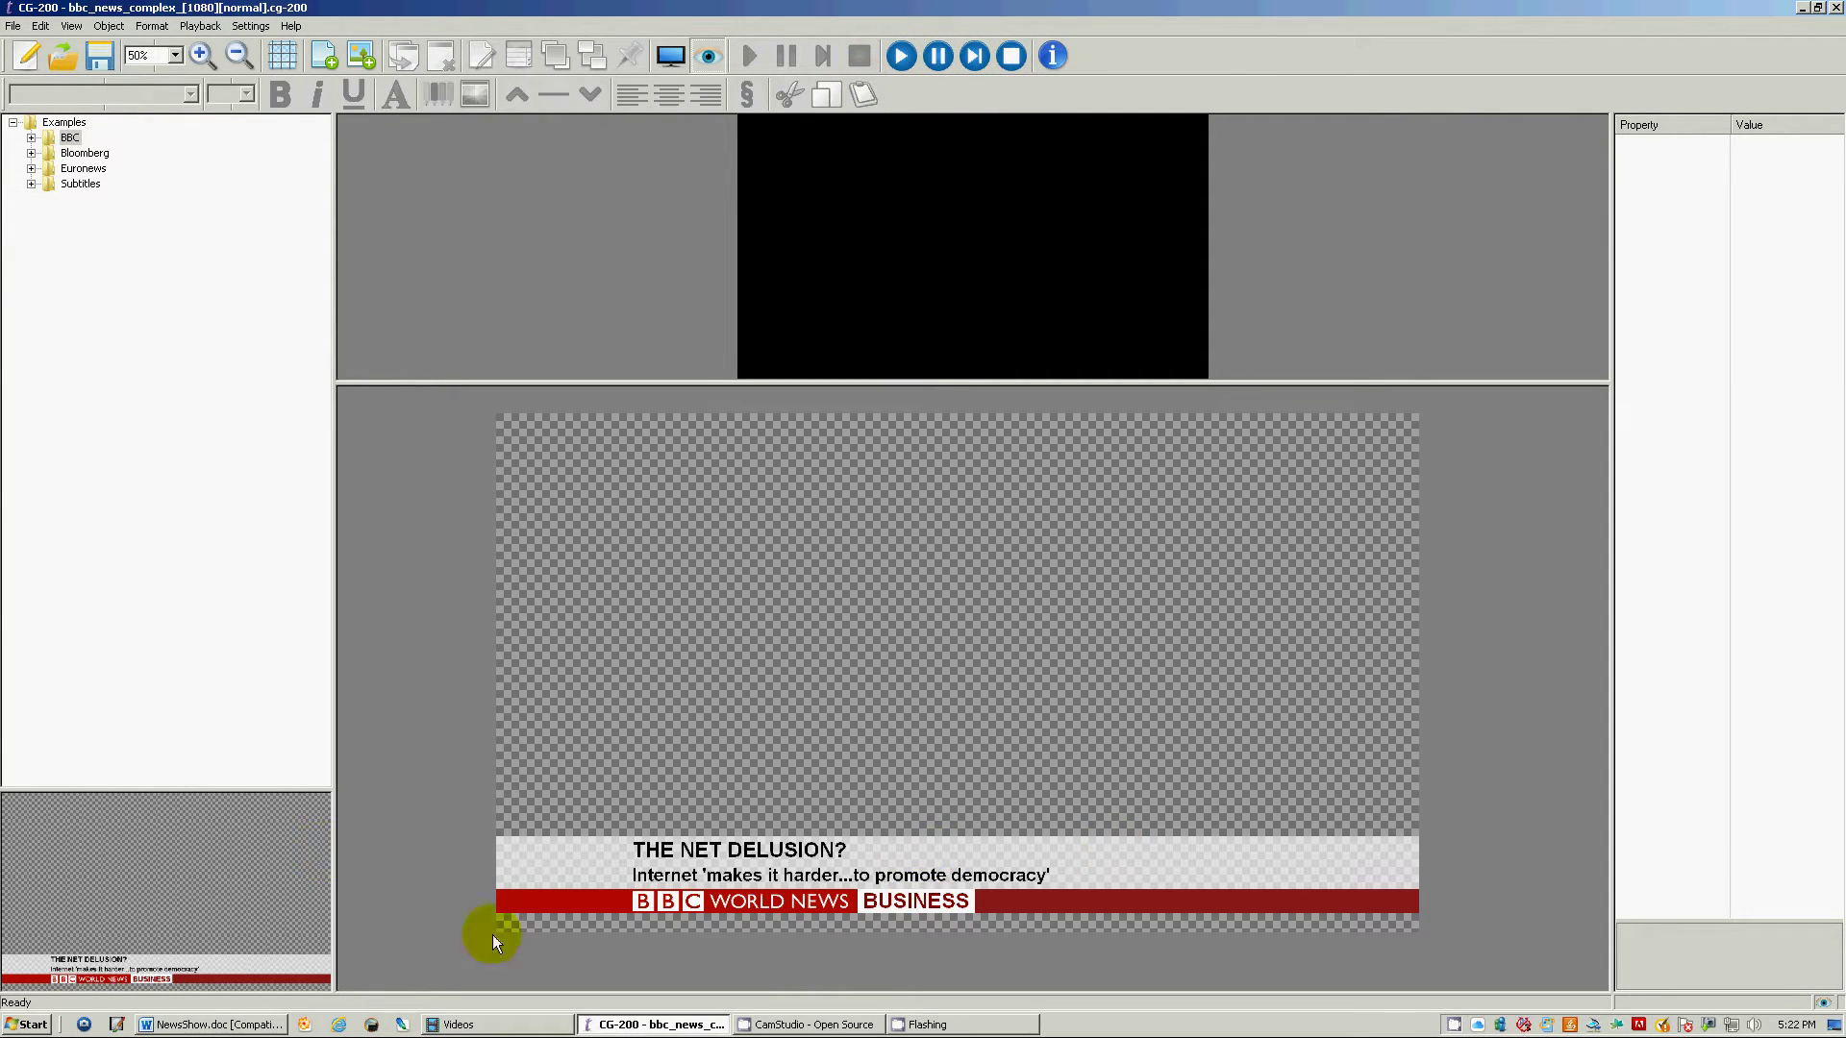
- Select the white headline band to show its 1920×110 background properties
{"action": "left_click", "coordinate": [1102, 857]}
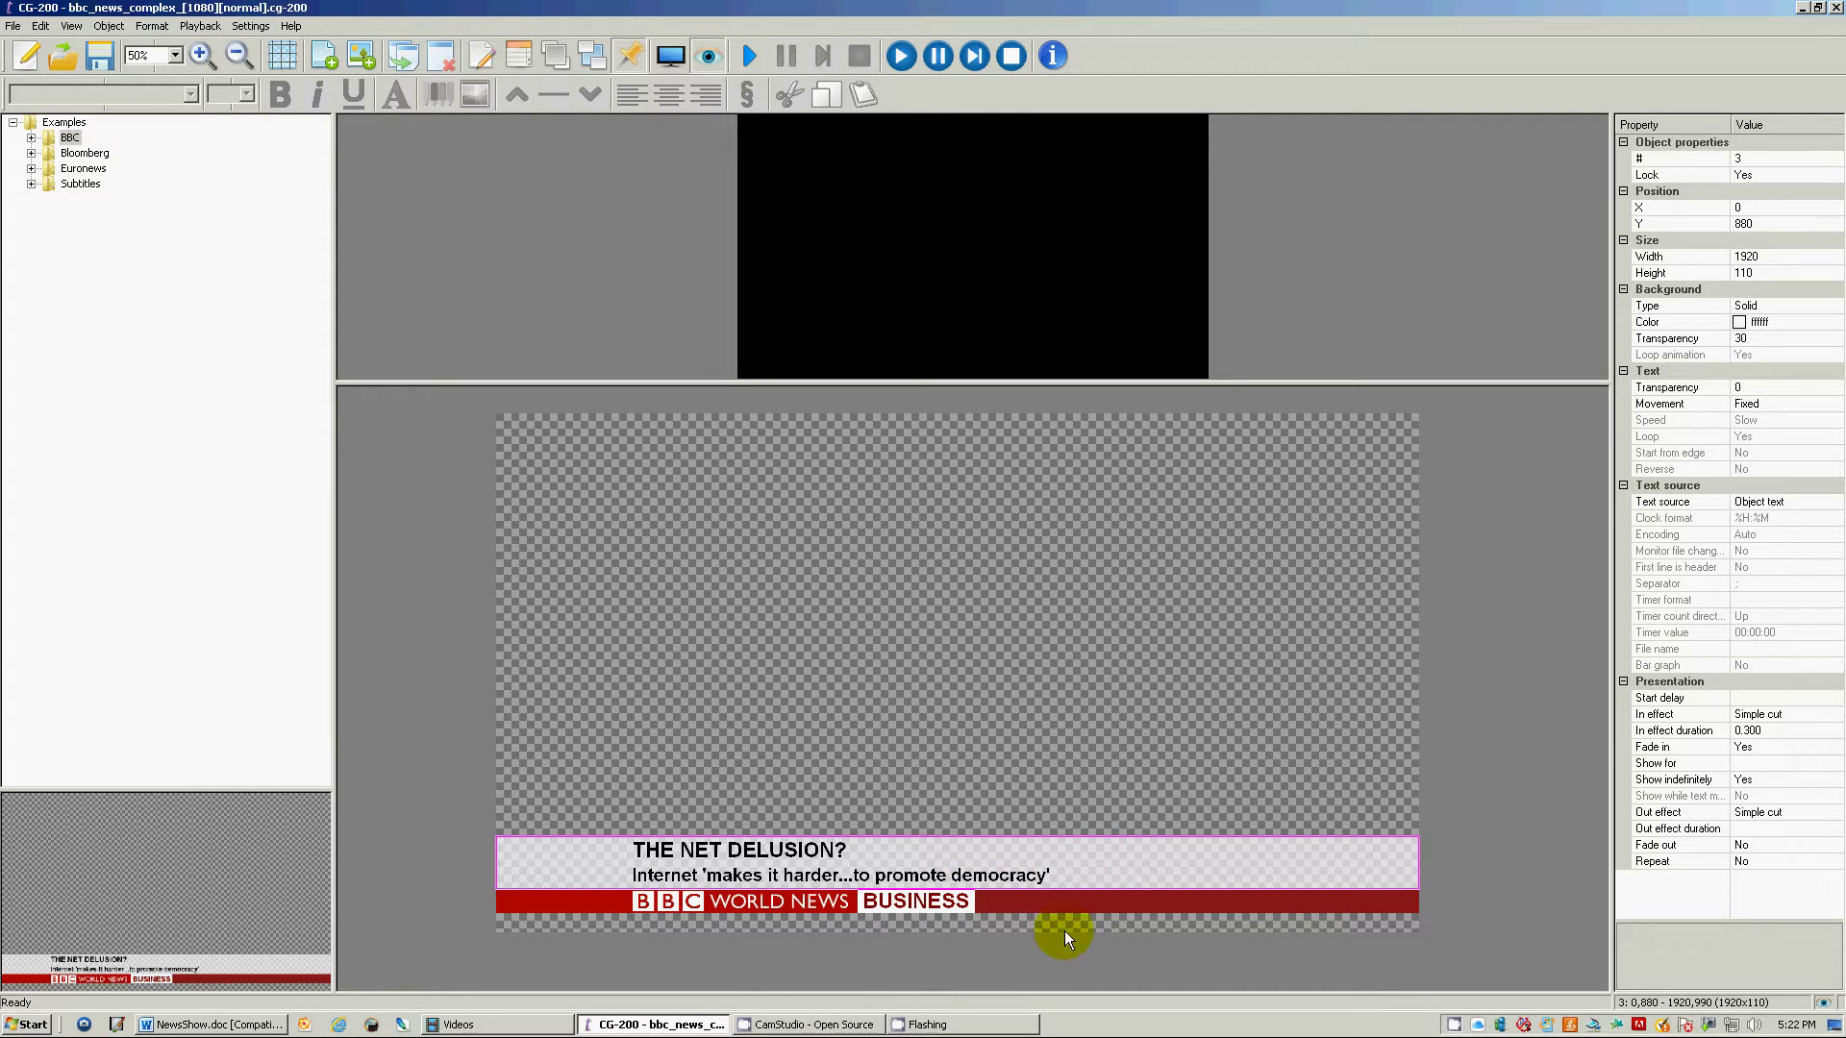
- Play all graphics in the preview, then end and replay the headline band
{"action": "left_click", "coordinate": [902, 58]}
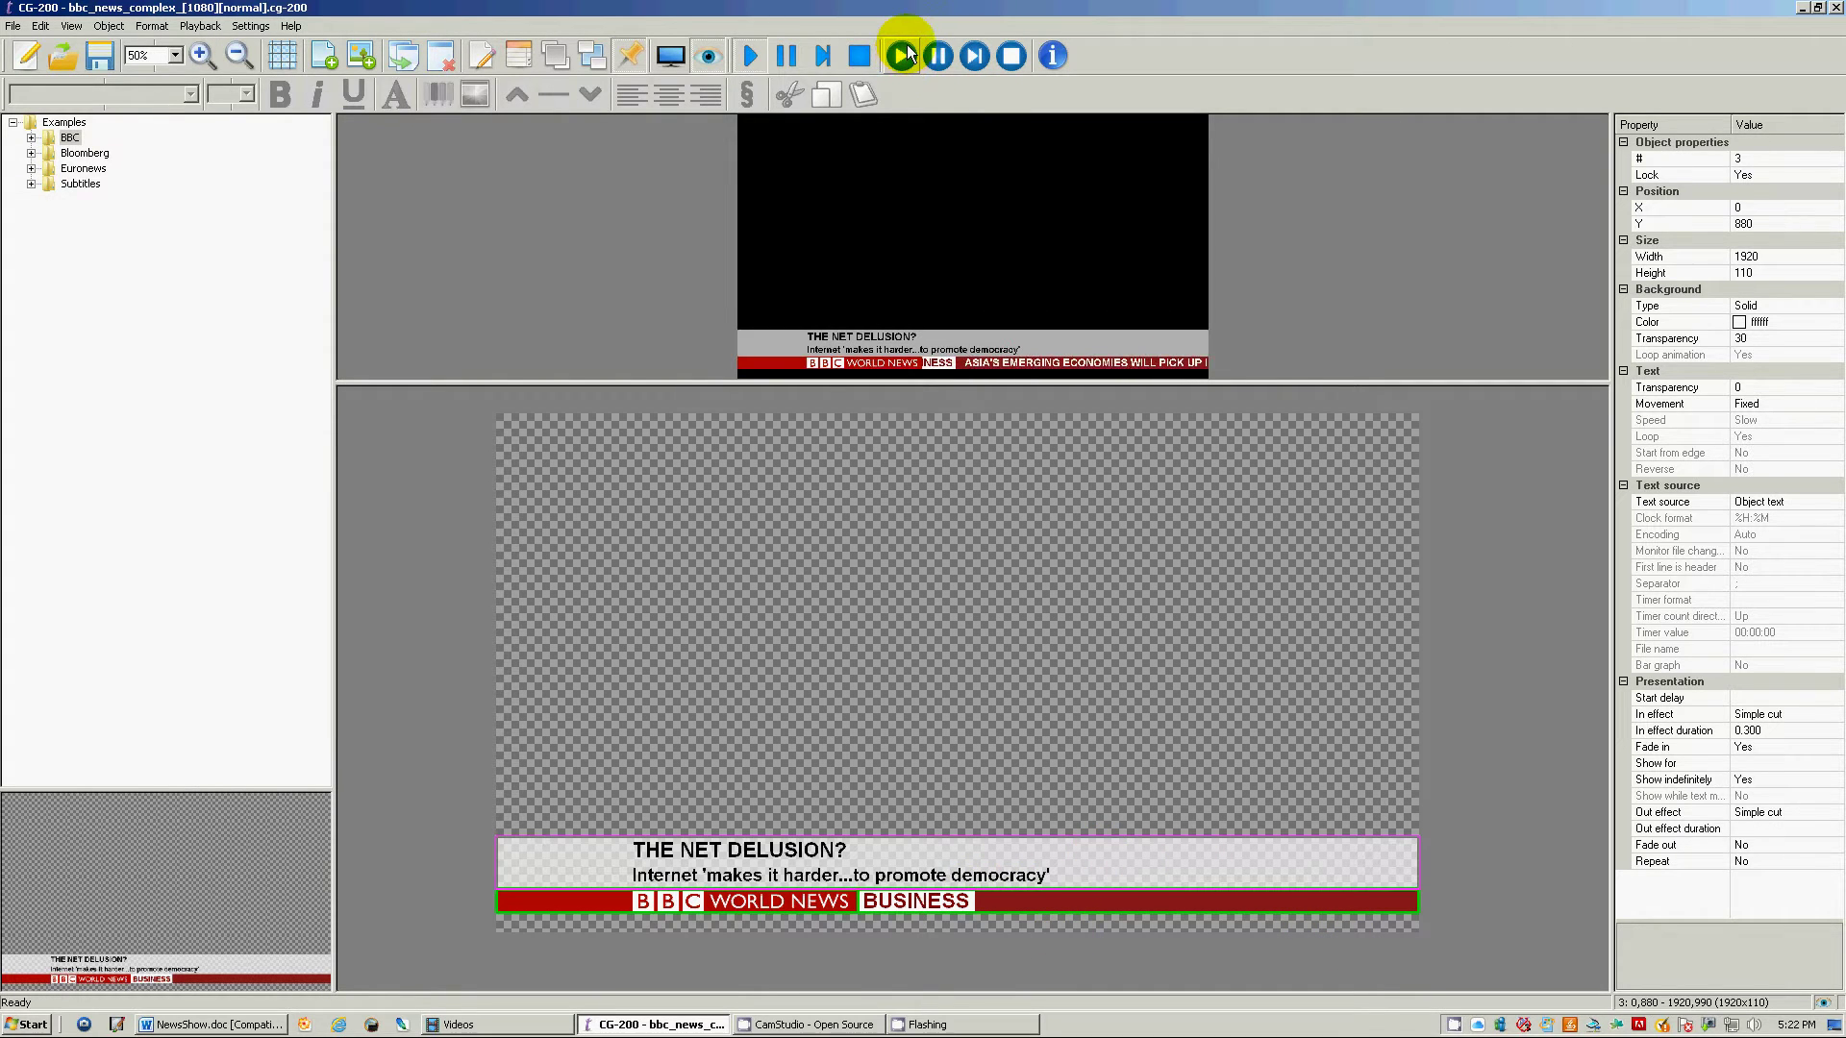
{"action": "right_click", "coordinate": [859, 846]}
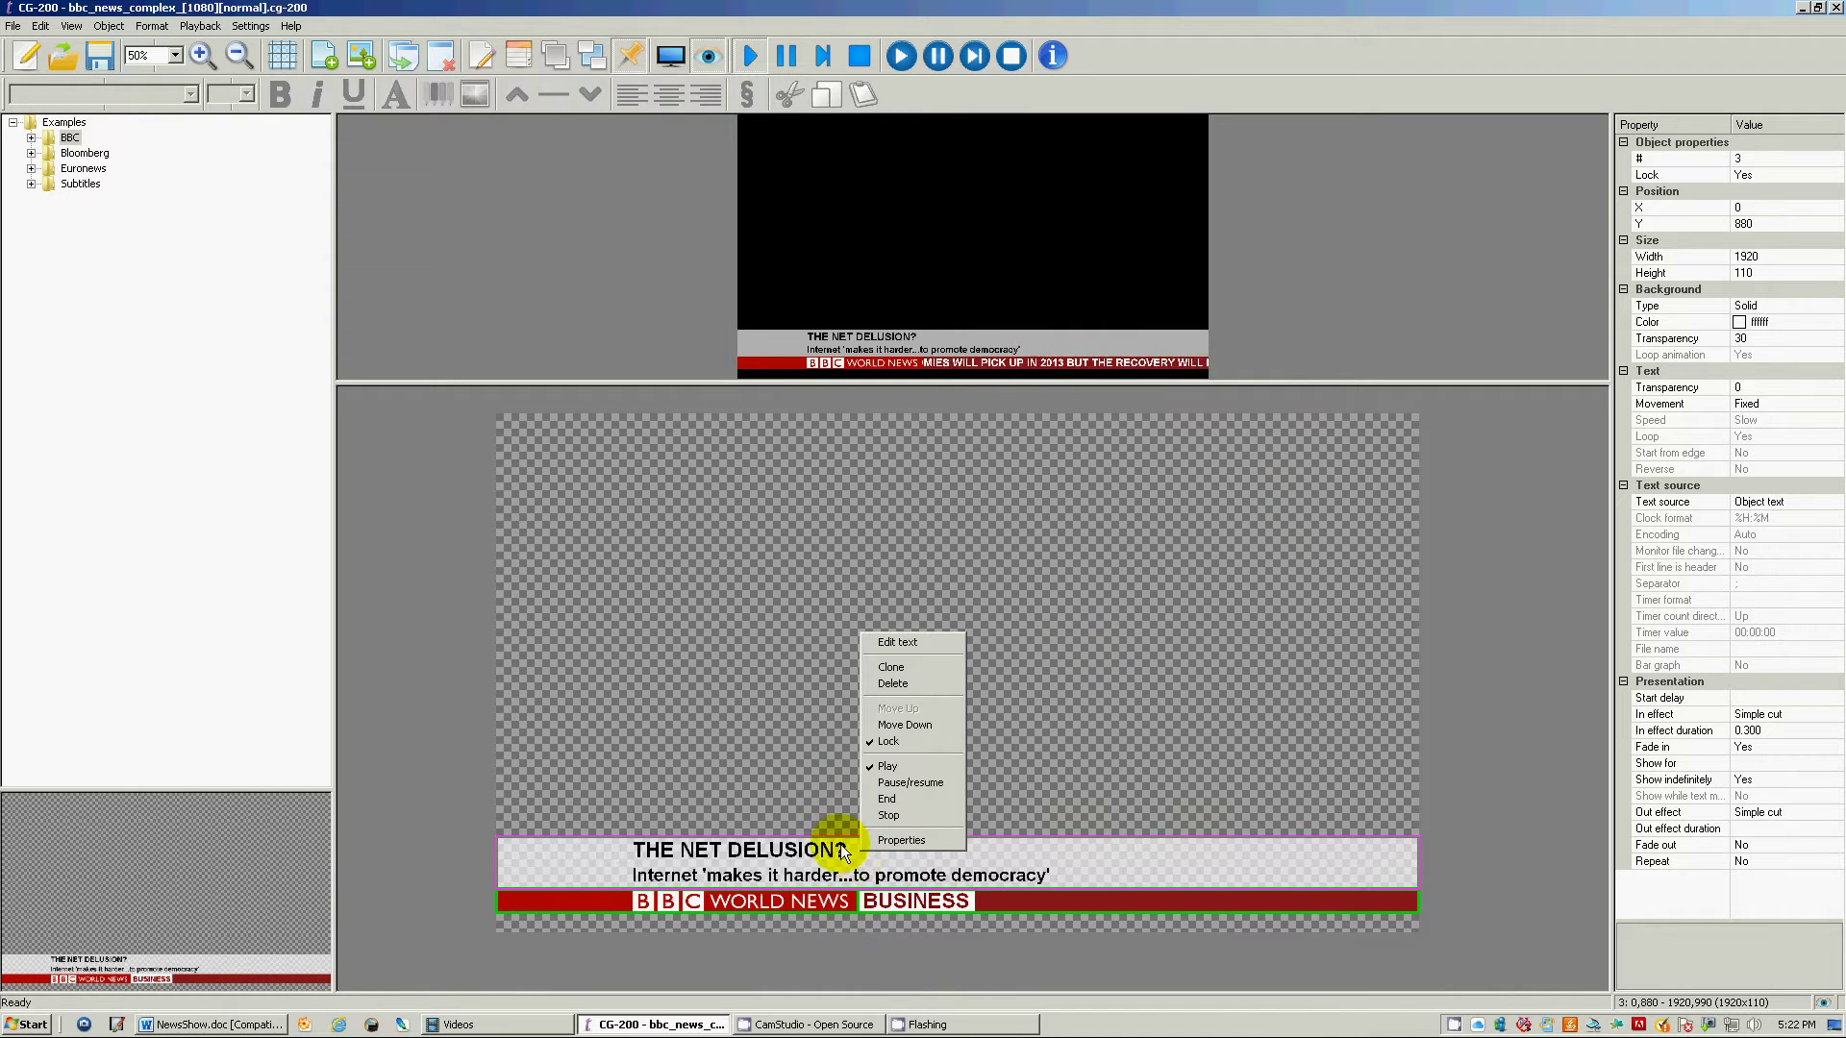
{"action": "left_click", "coordinate": [897, 799]}
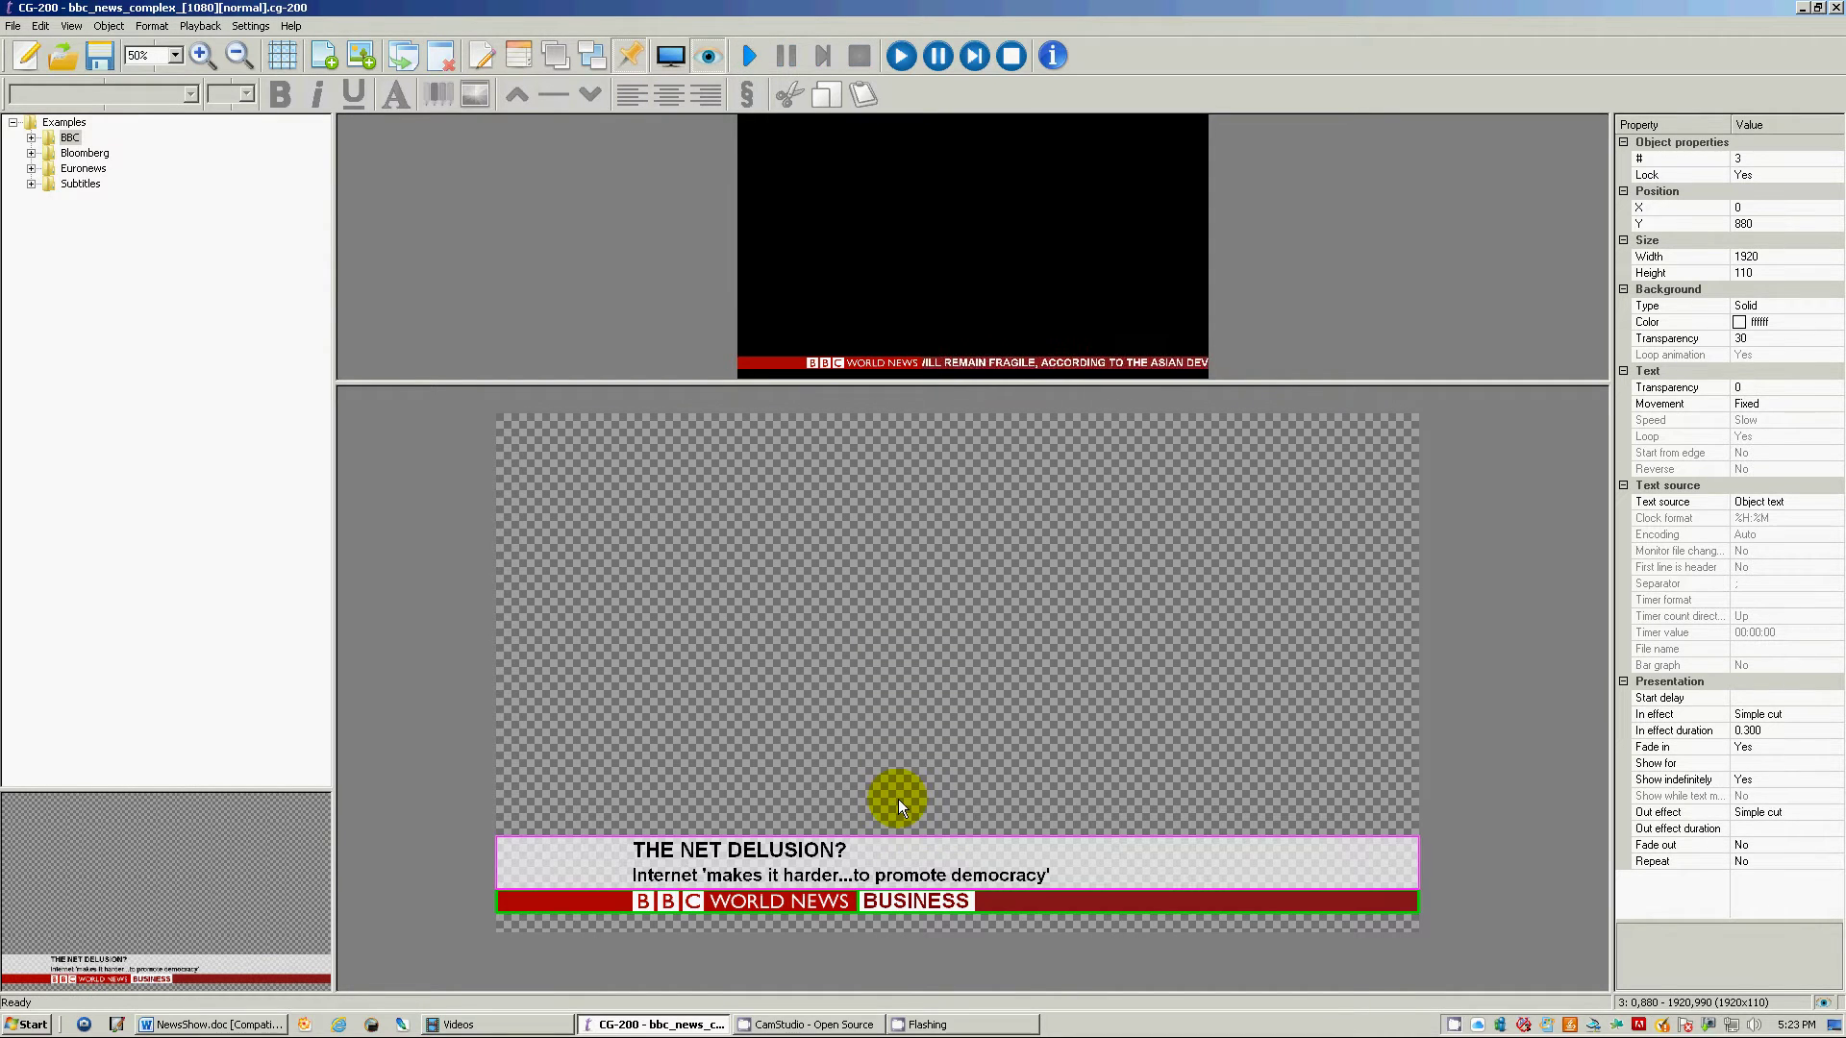
{"action": "right_click", "coordinate": [894, 852]}
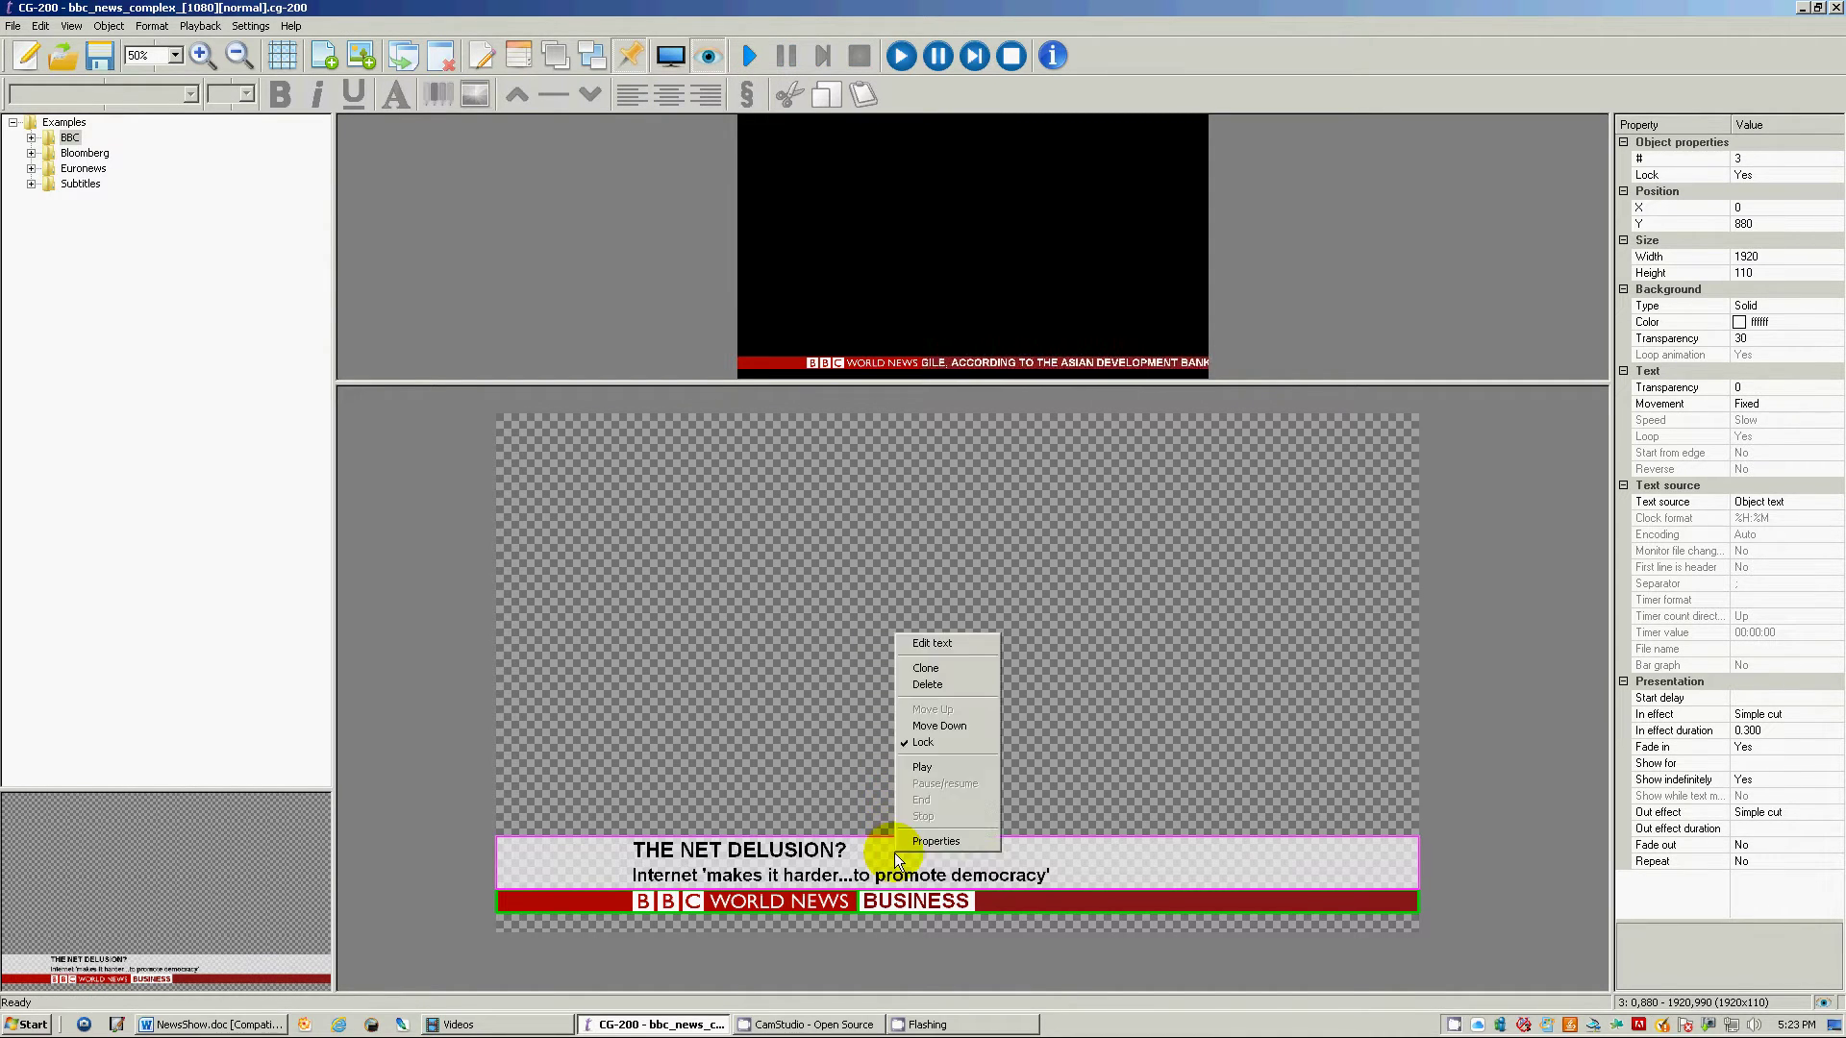
{"action": "left_click", "coordinate": [915, 765]}
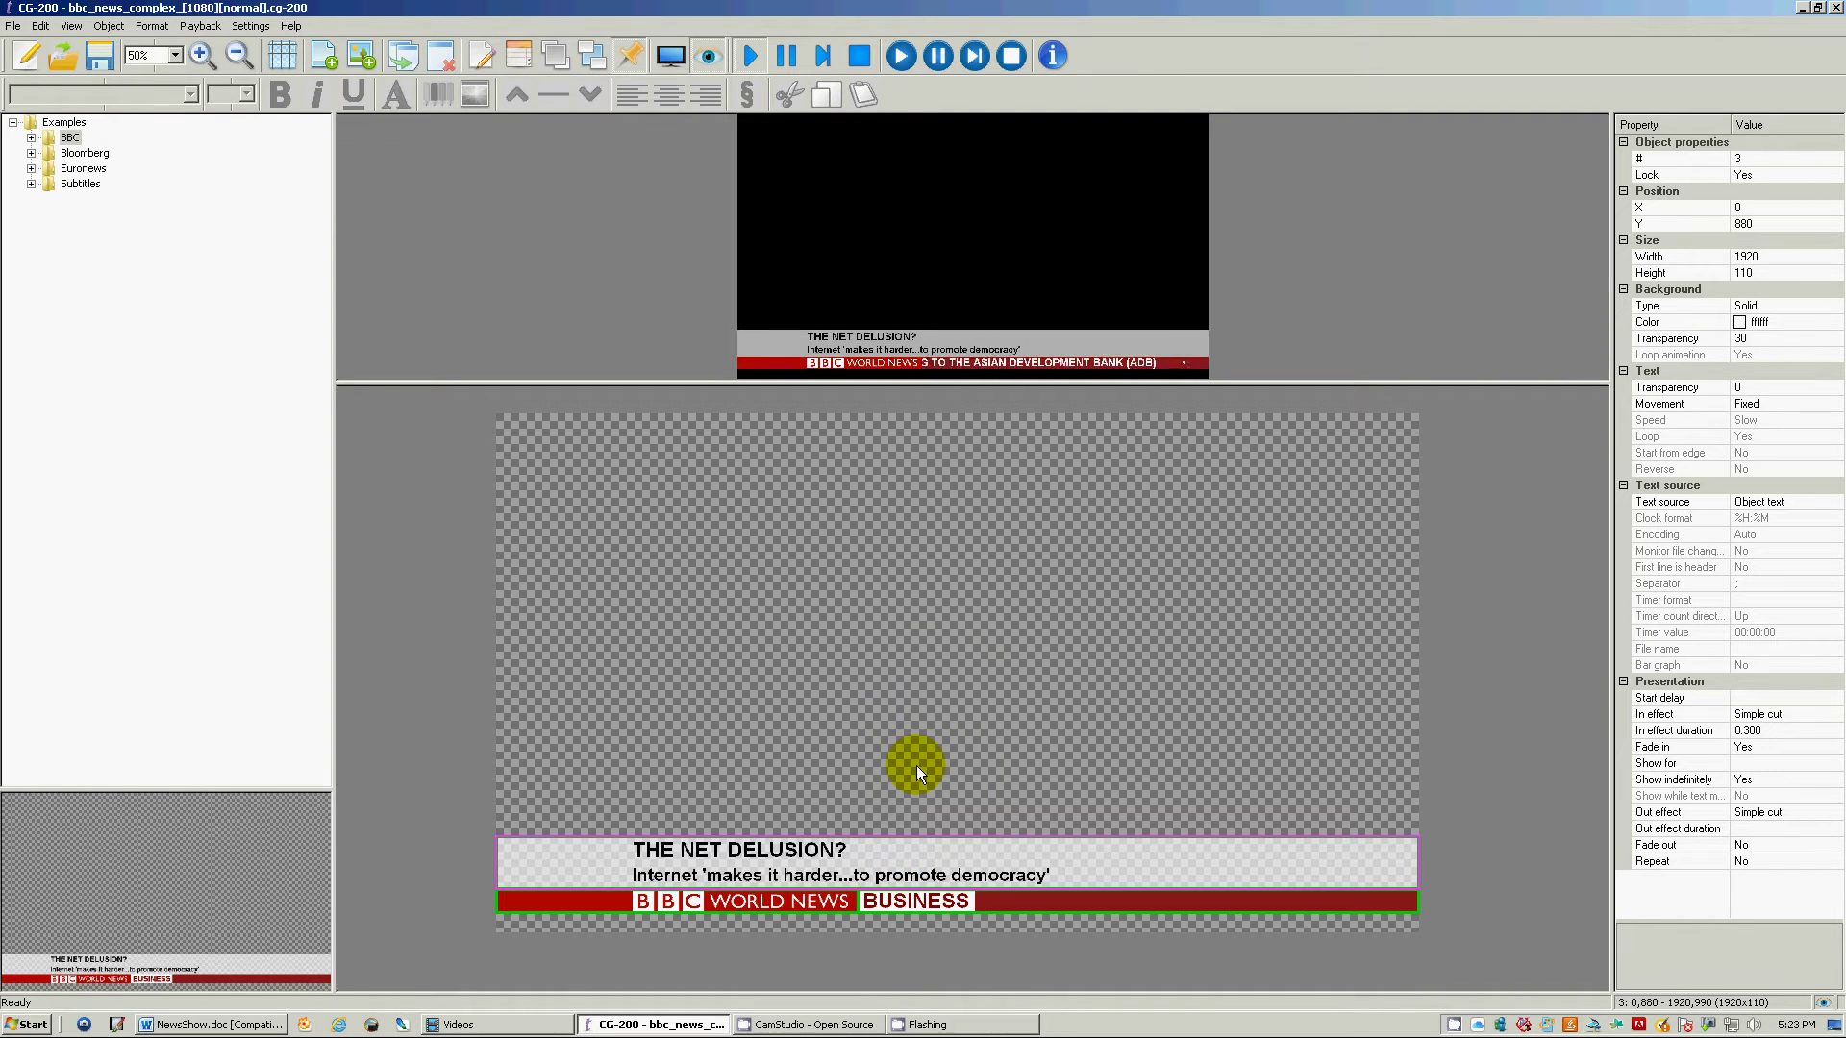
{"action": "right_click", "coordinate": [1048, 902]}
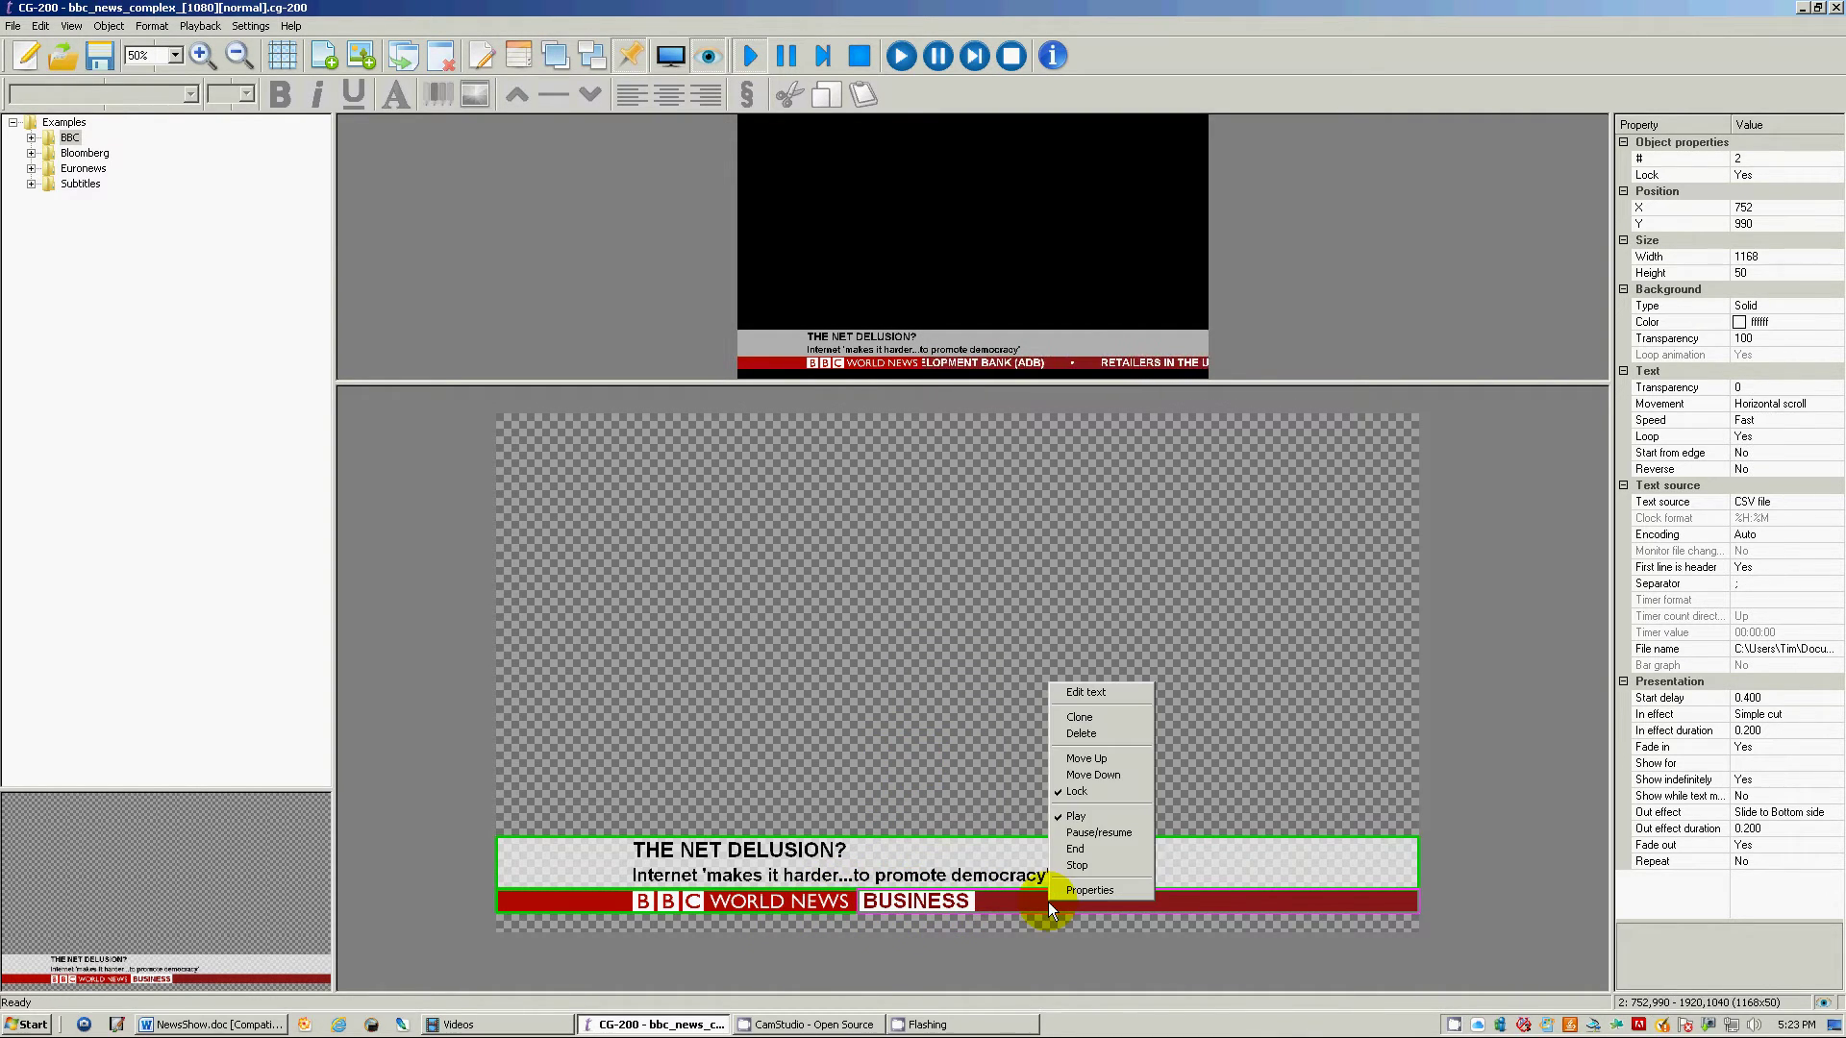
- Pause the scrolling ticker and then resume it
{"action": "left_click", "coordinate": [1081, 835]}
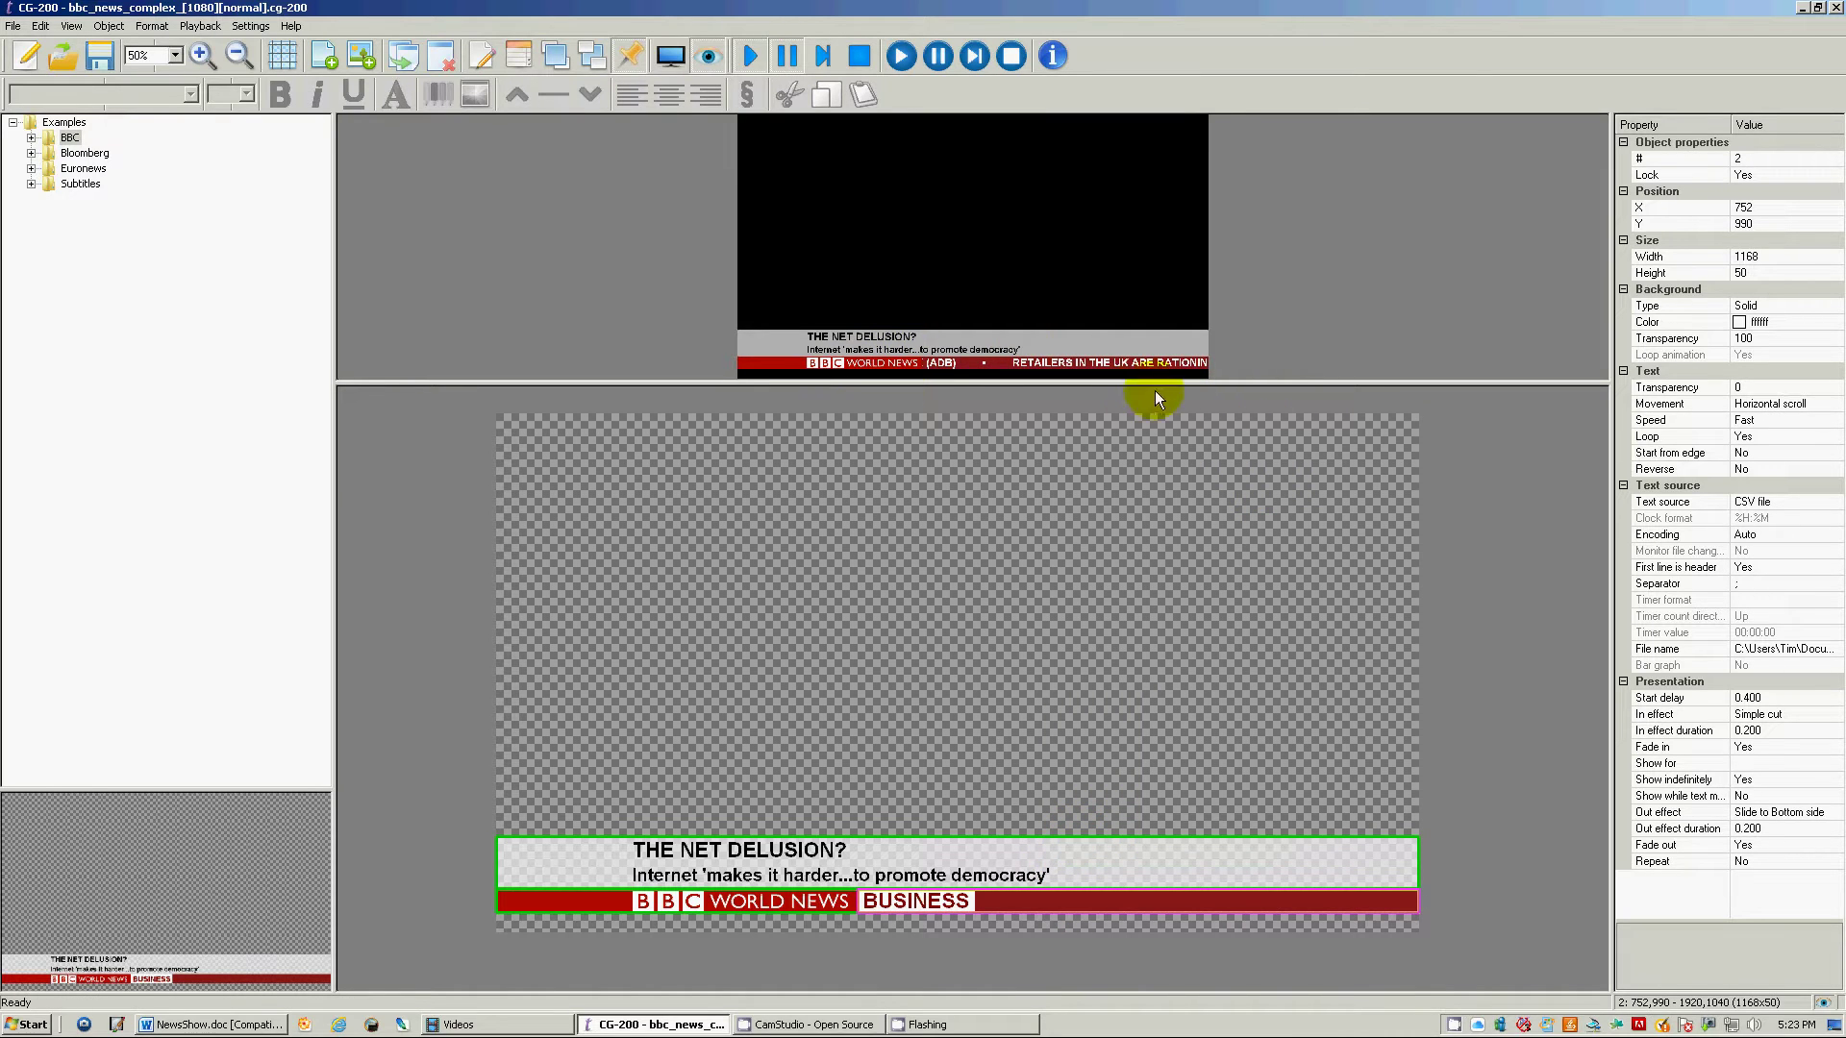
{"action": "right_click", "coordinate": [1080, 906]}
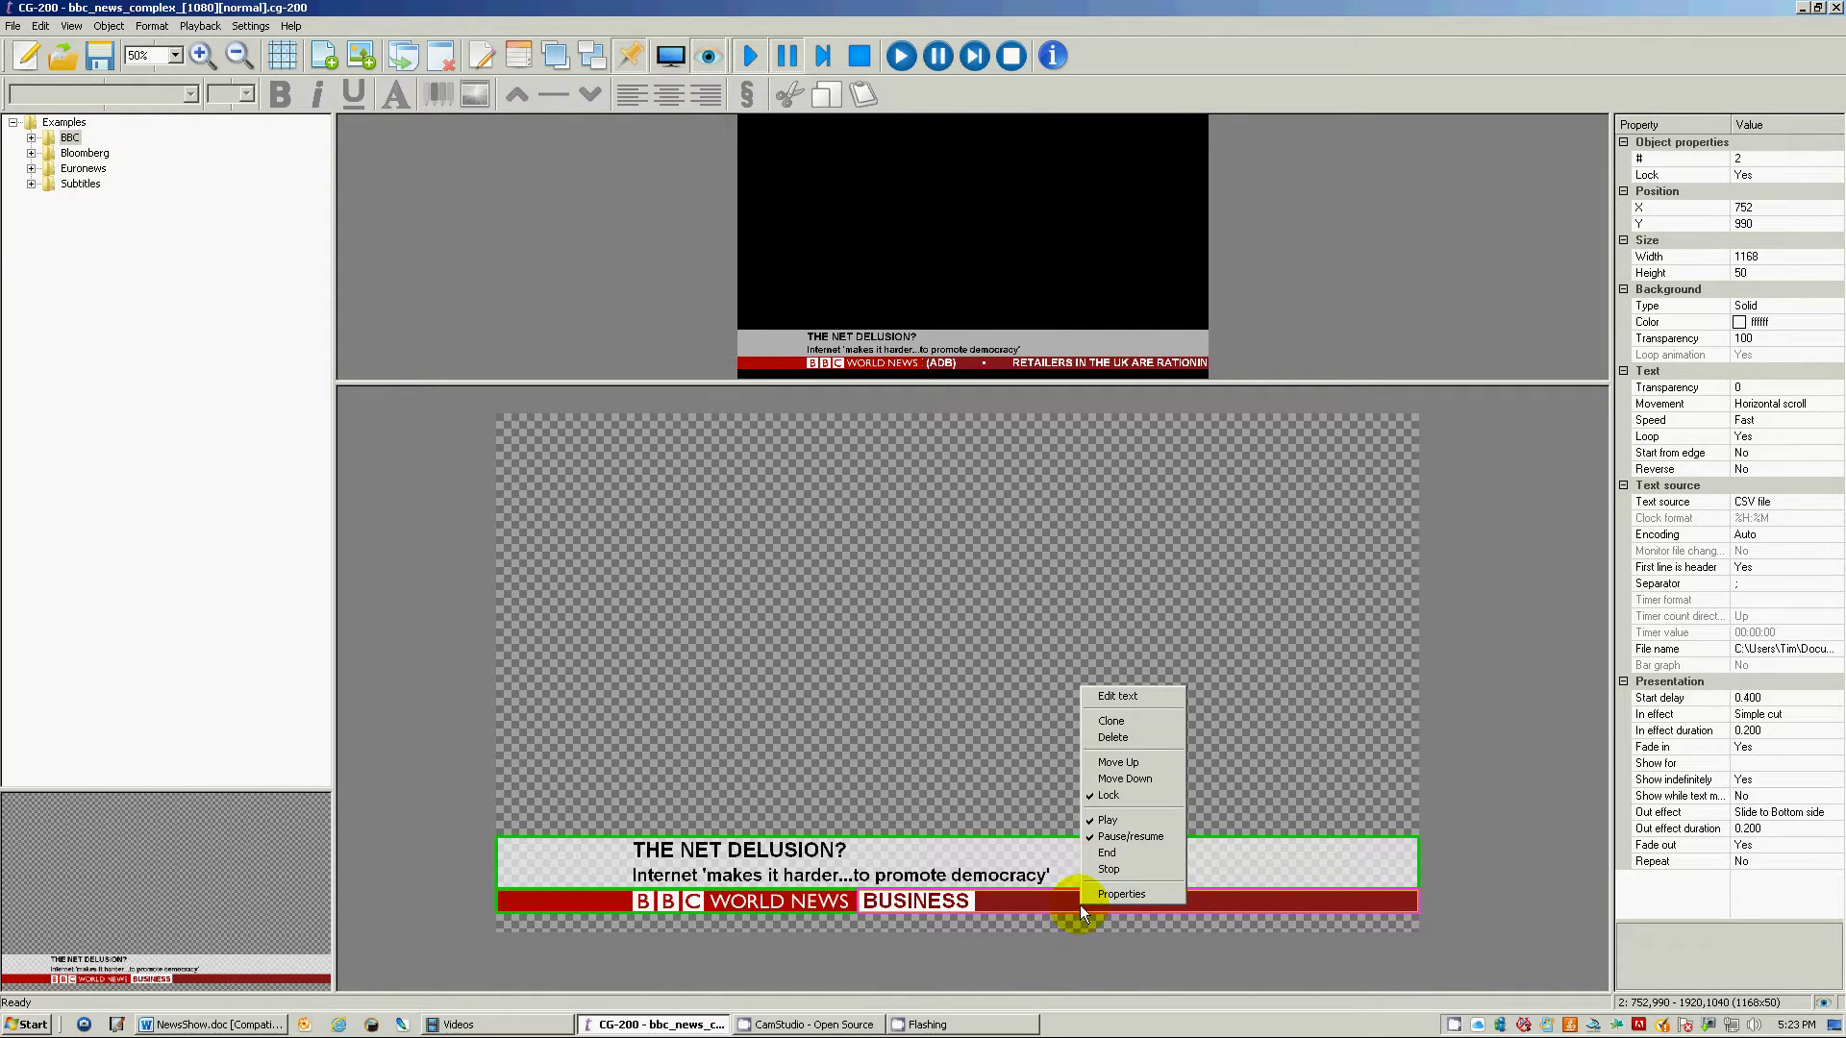
{"action": "left_click", "coordinate": [1110, 837]}
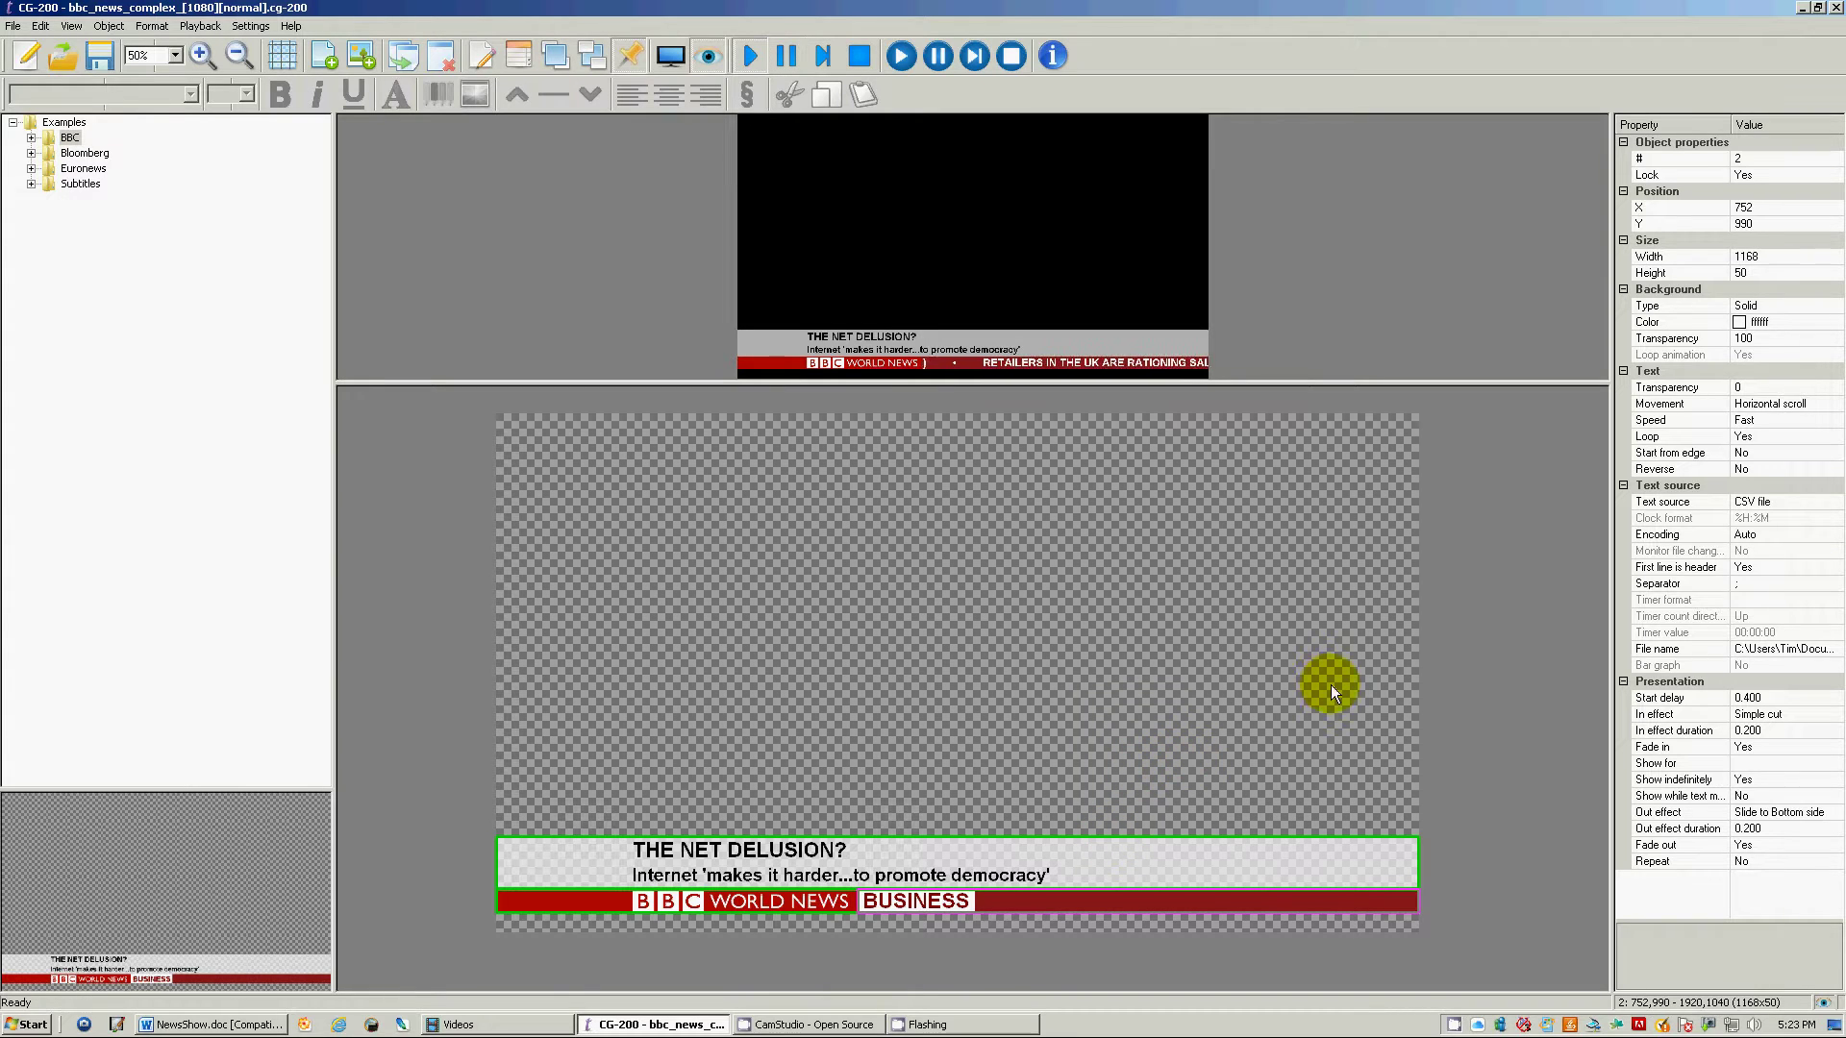
- End all graphics, play them all again, then end all to clear the preview
{"action": "left_click", "coordinate": [979, 55]}
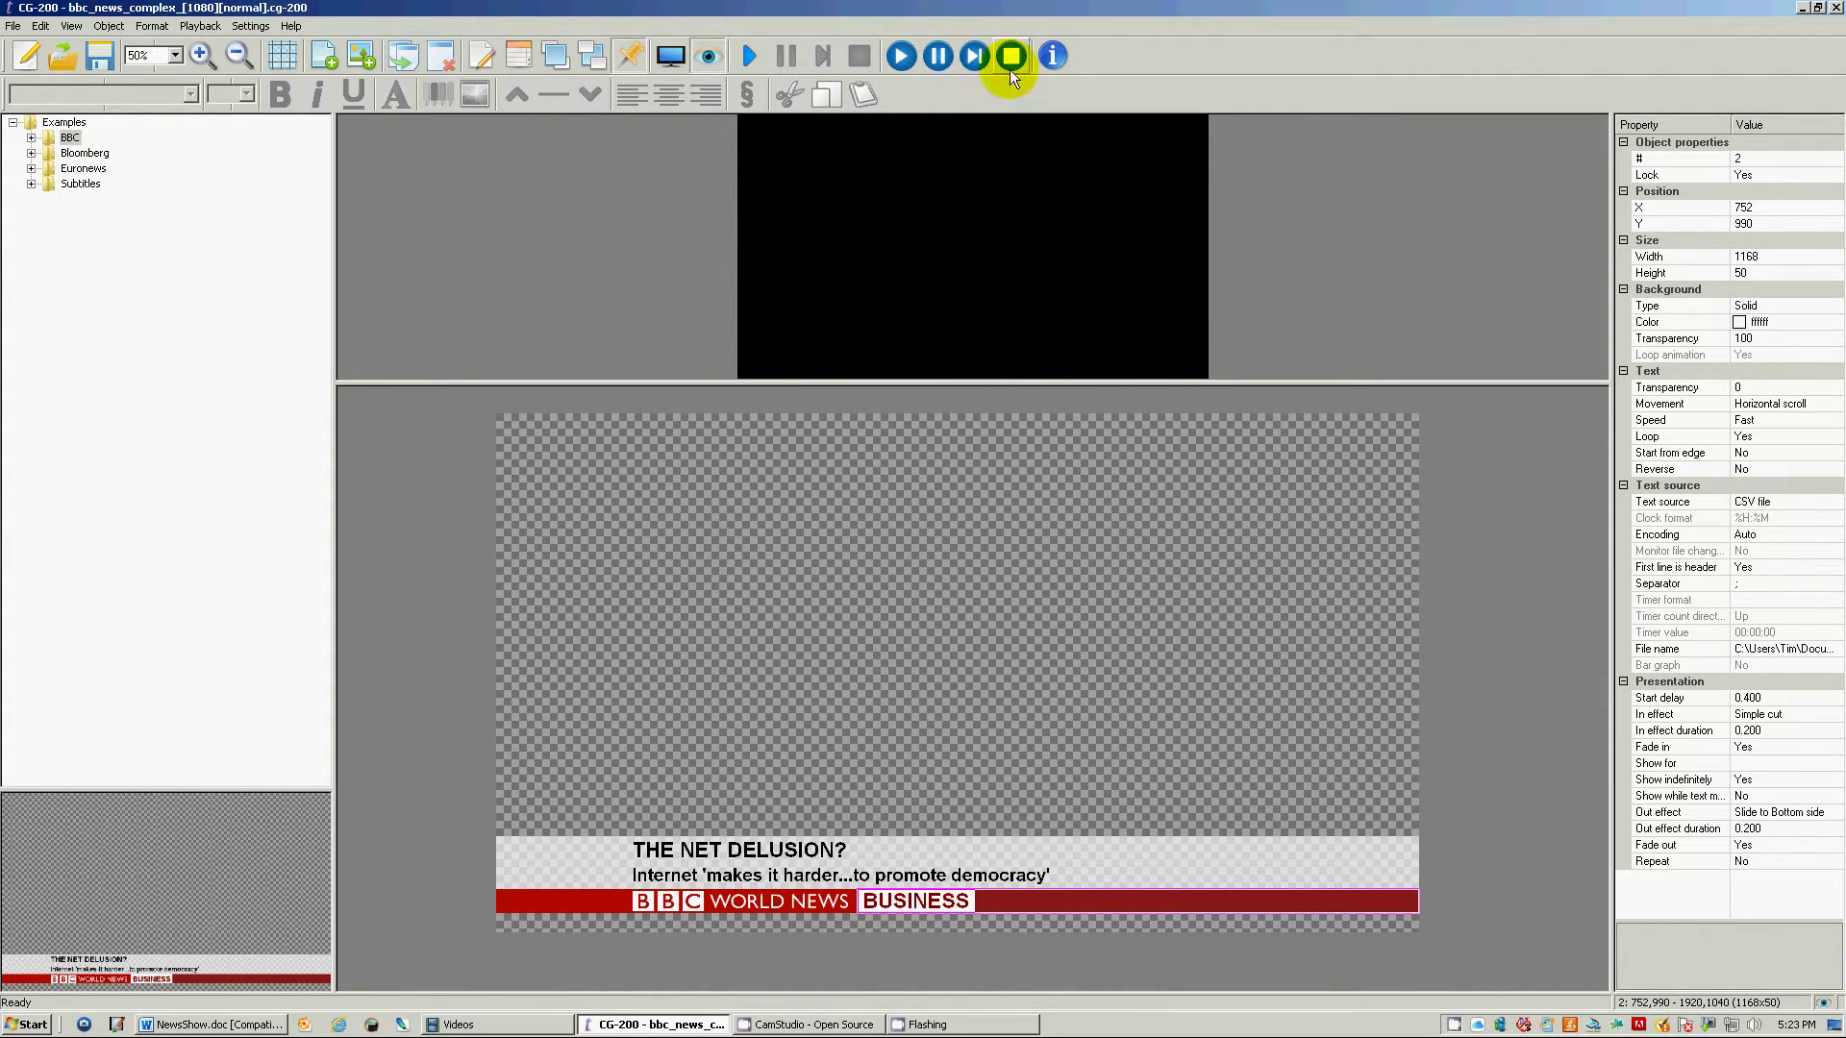
{"action": "left_click", "coordinate": [903, 56]}
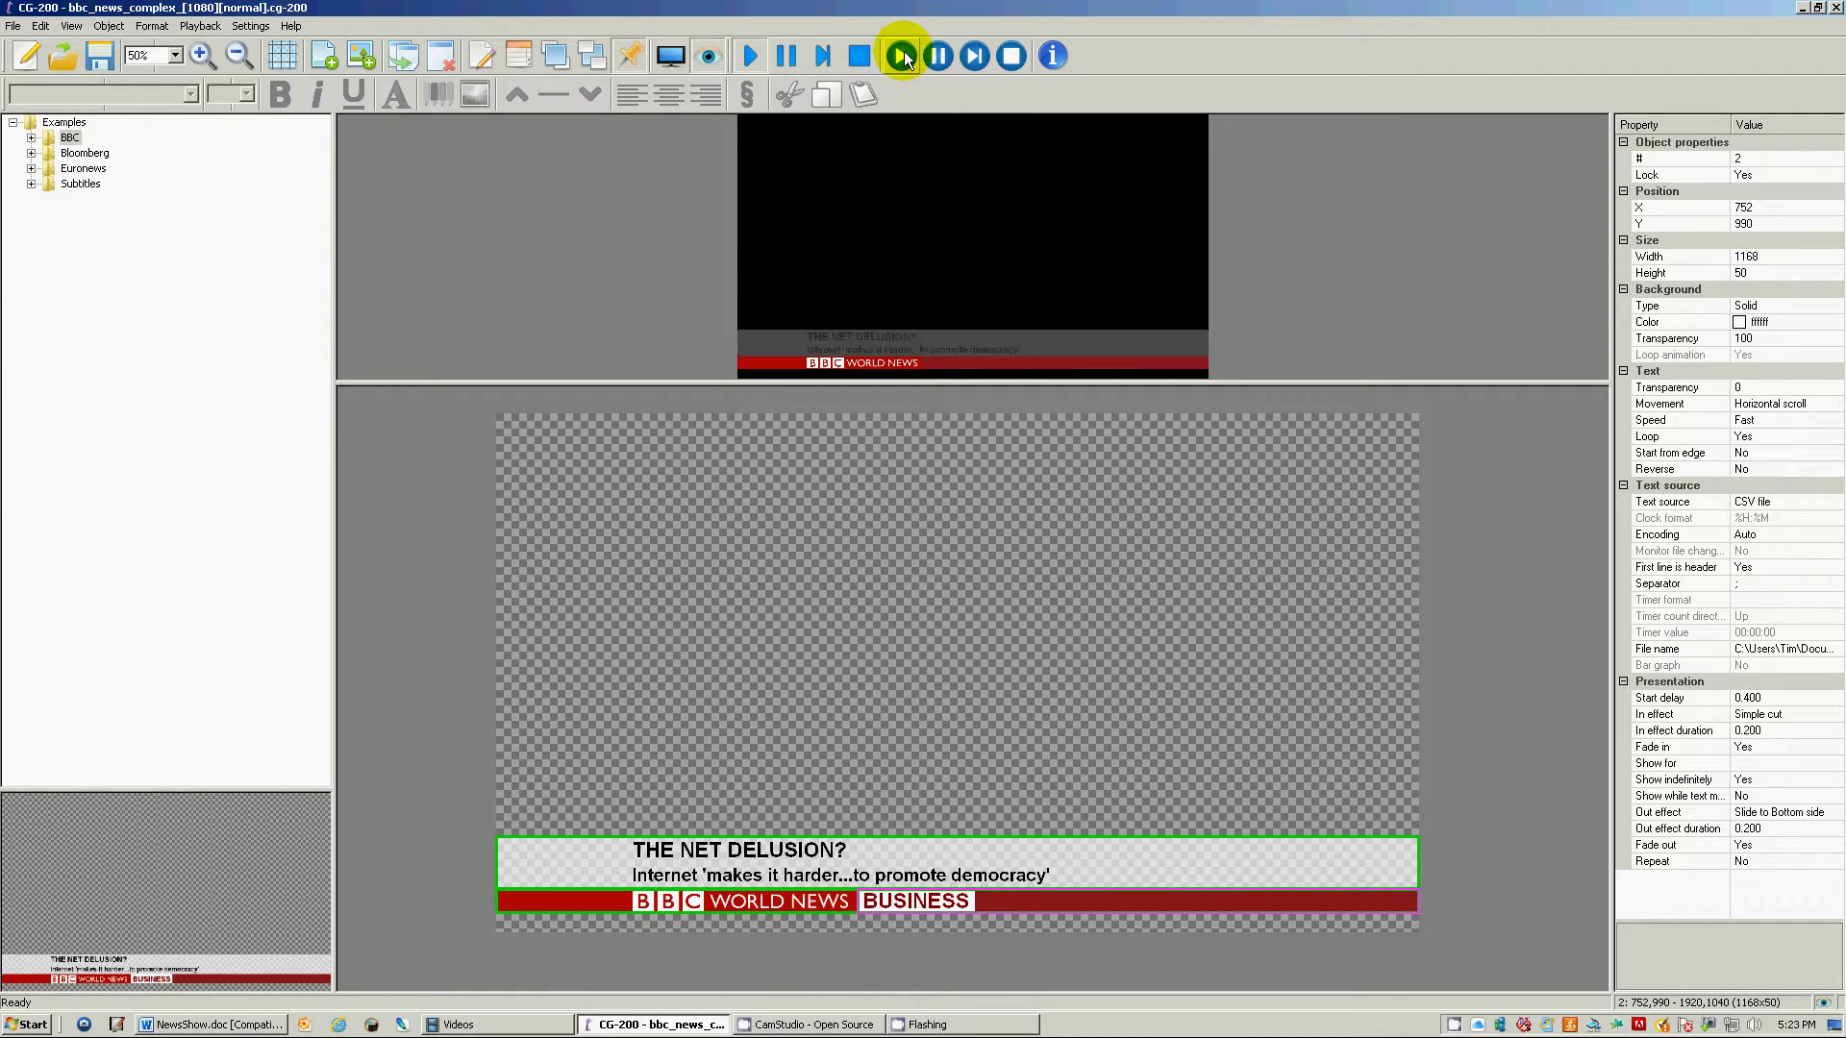
{"action": "left_click", "coordinate": [1014, 57]}
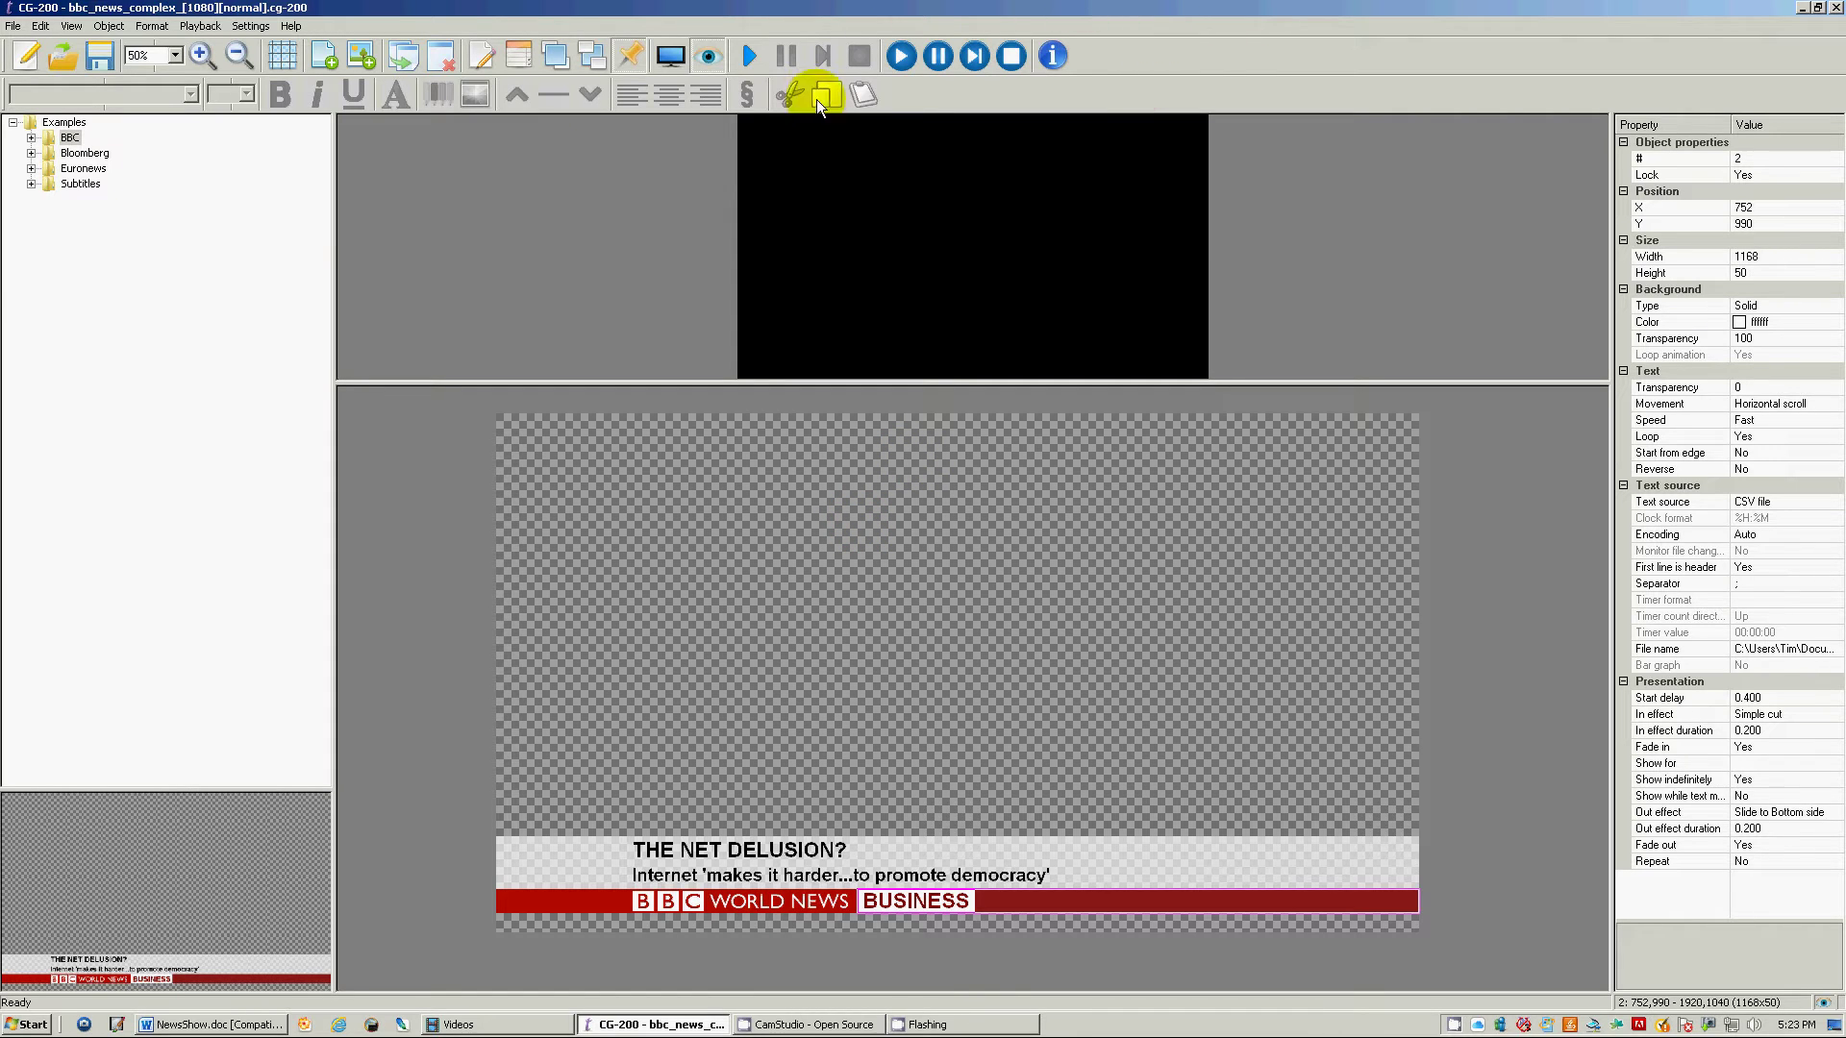
{"action": "left_click", "coordinate": [14, 26]}
{"action": "mouse_move", "coordinate": [43, 29]}
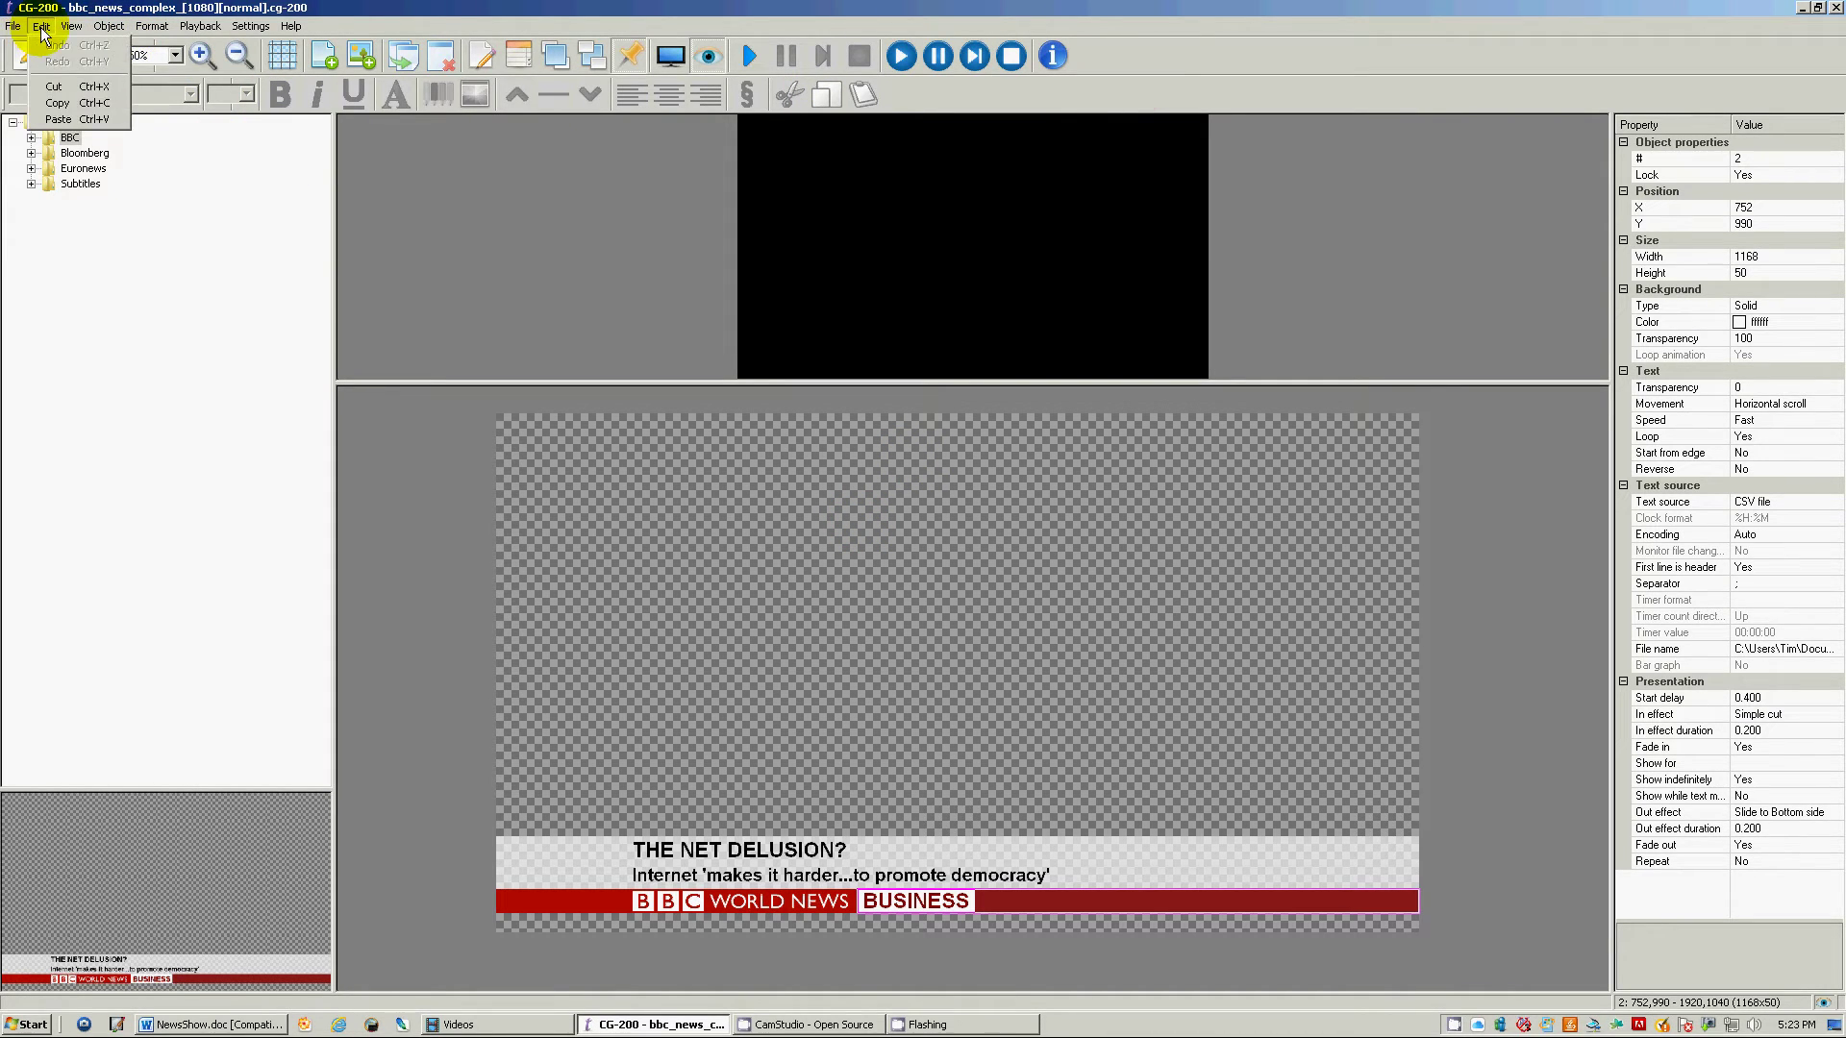
{"action": "mouse_move", "coordinate": [293, 29]}
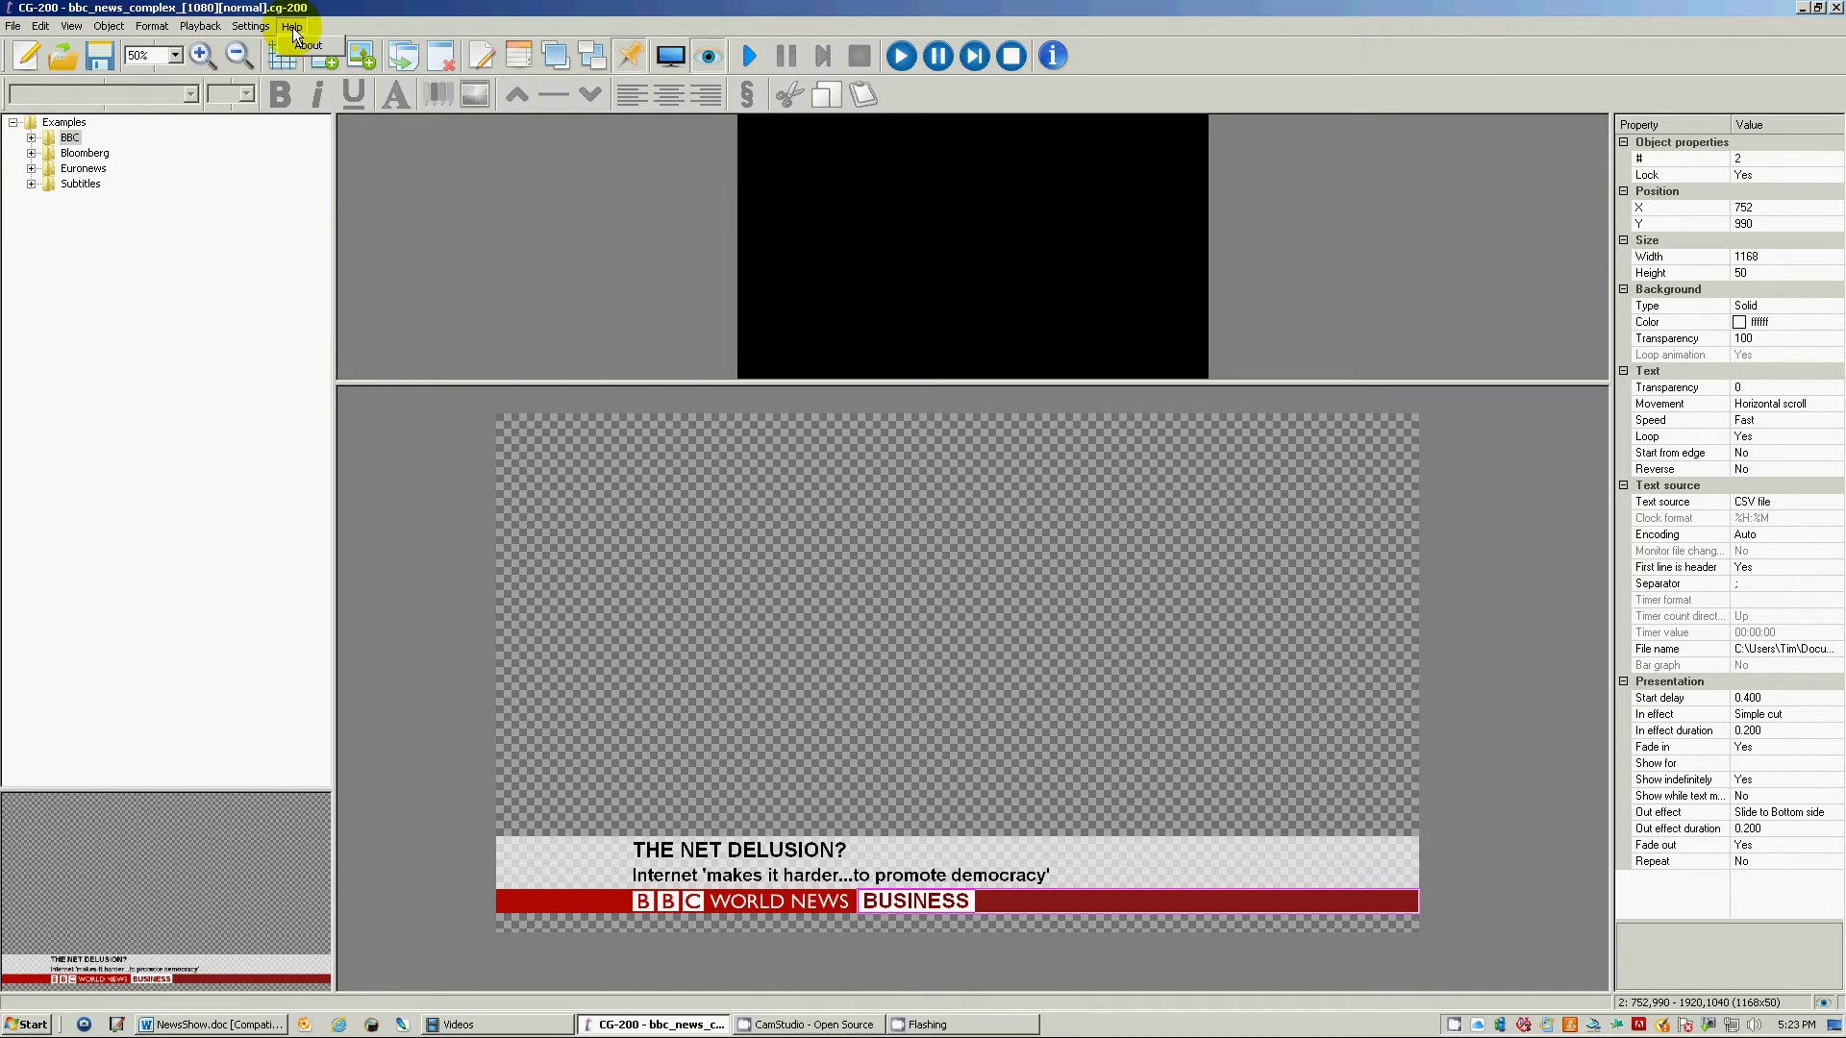
{"action": "left_click", "coordinate": [439, 11]}
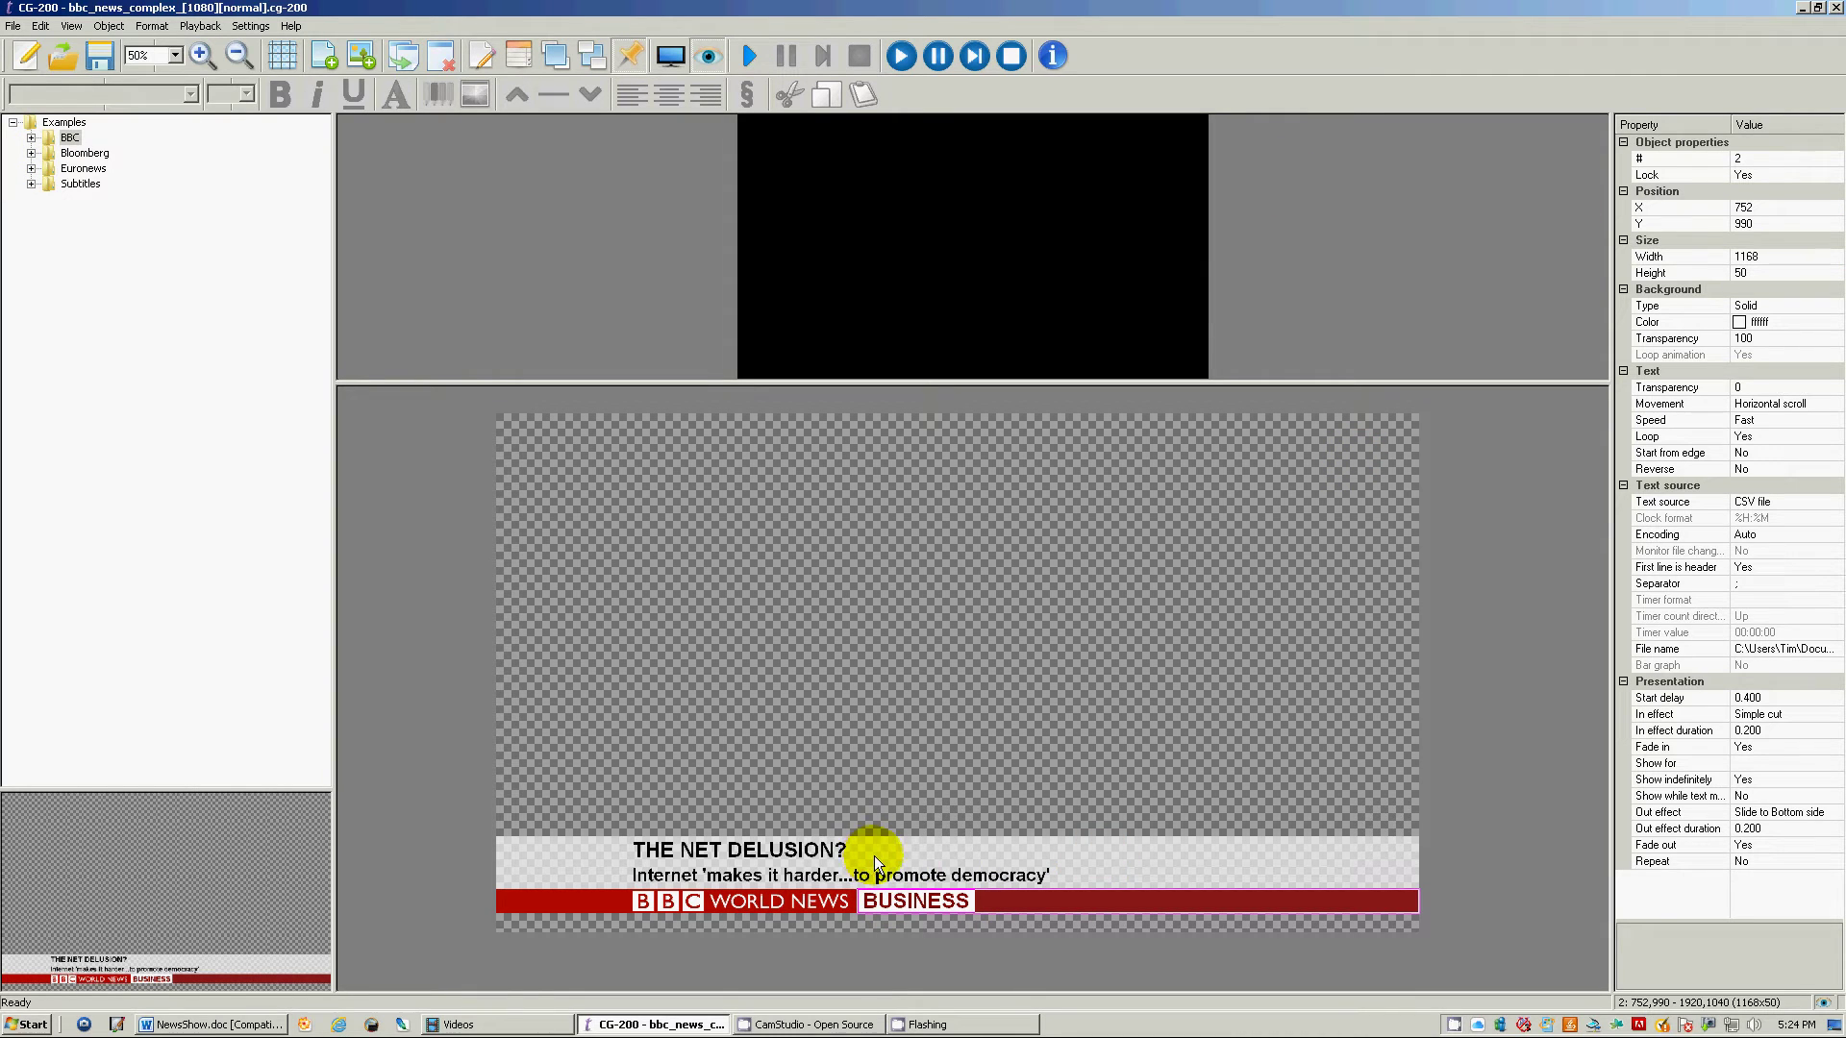
{"action": "left_click", "coordinate": [731, 862]}
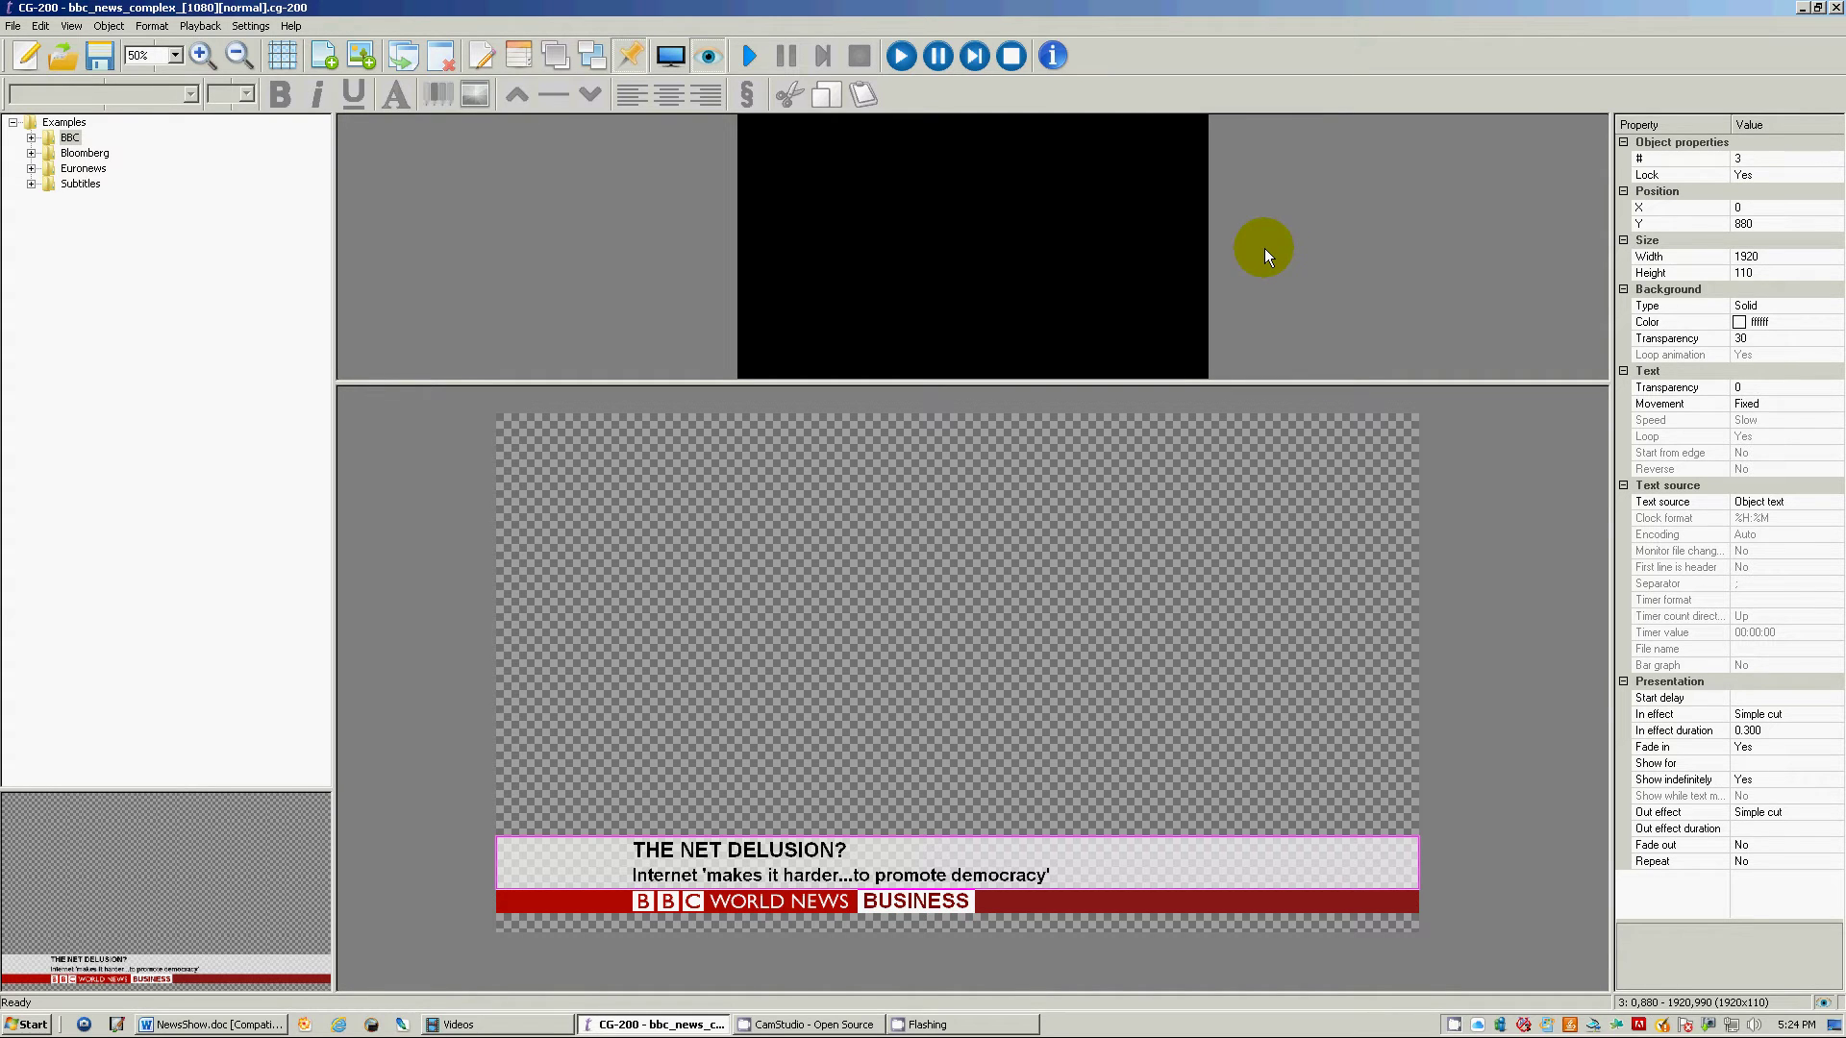
{"action": "left_click", "coordinate": [1277, 898]}
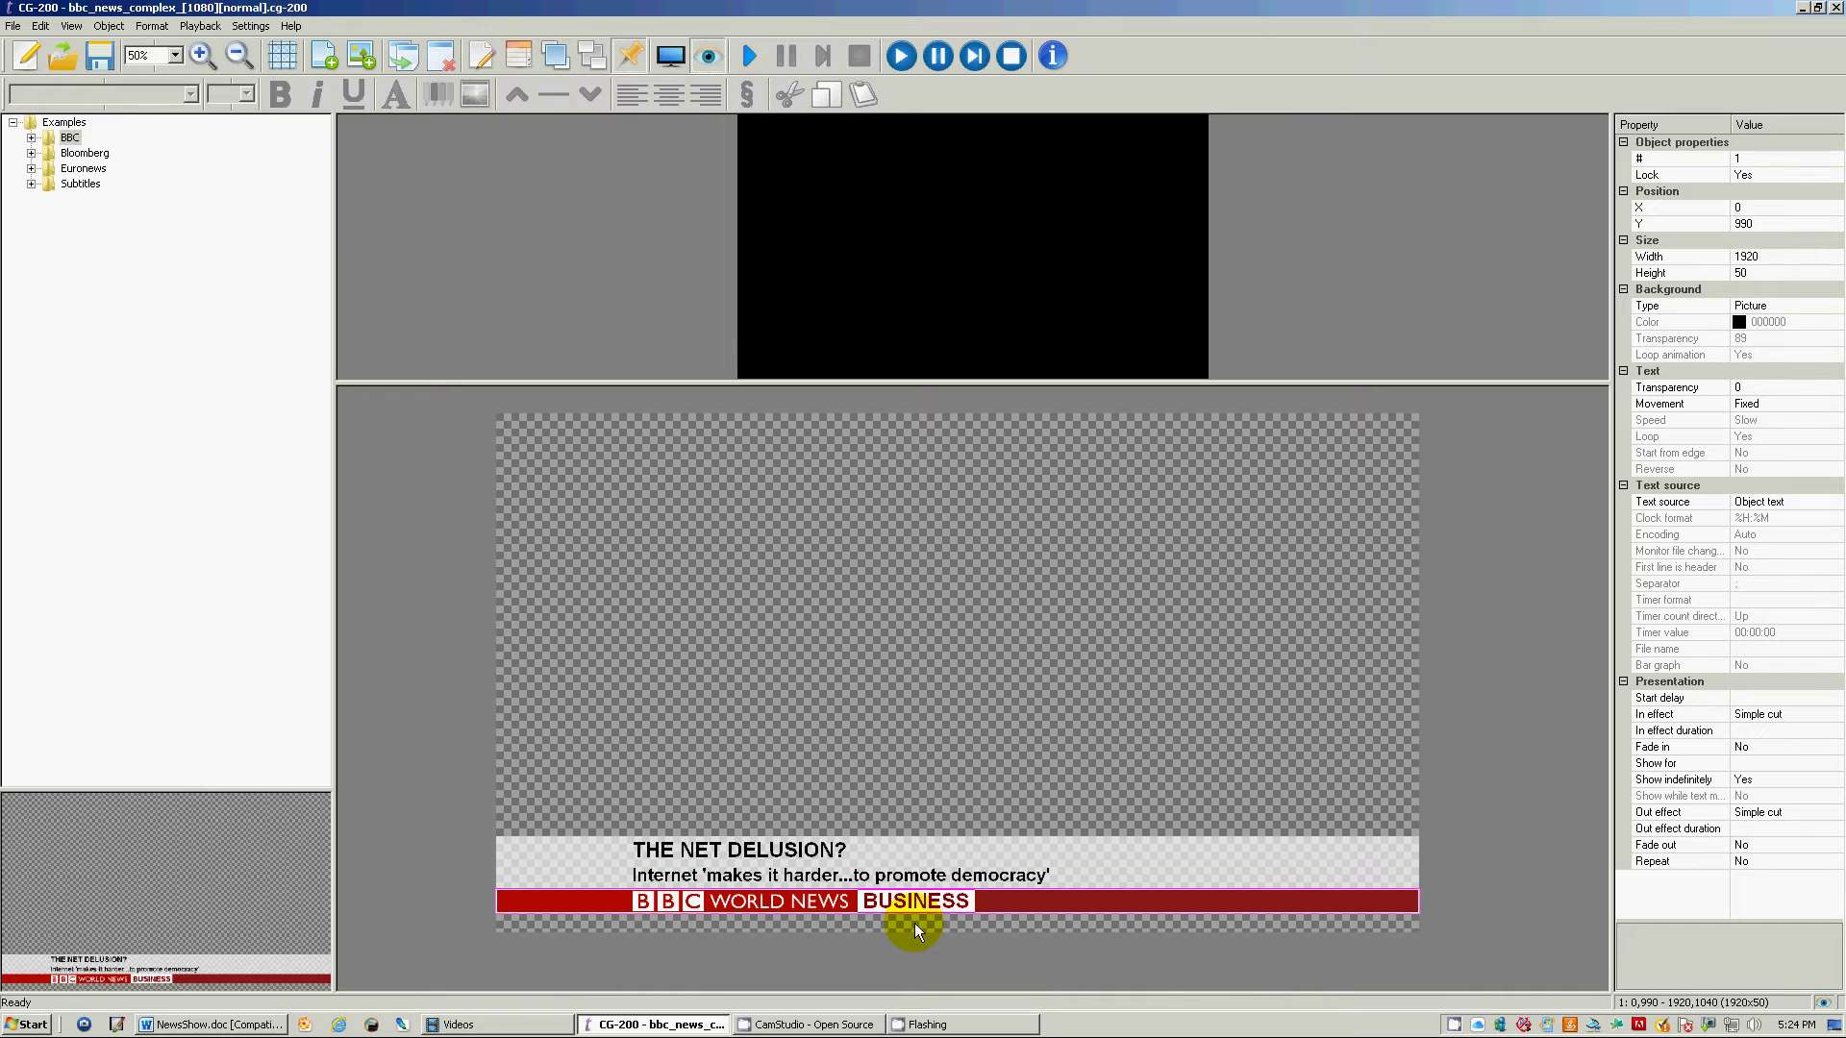
{"action": "left_click", "coordinate": [987, 850]}
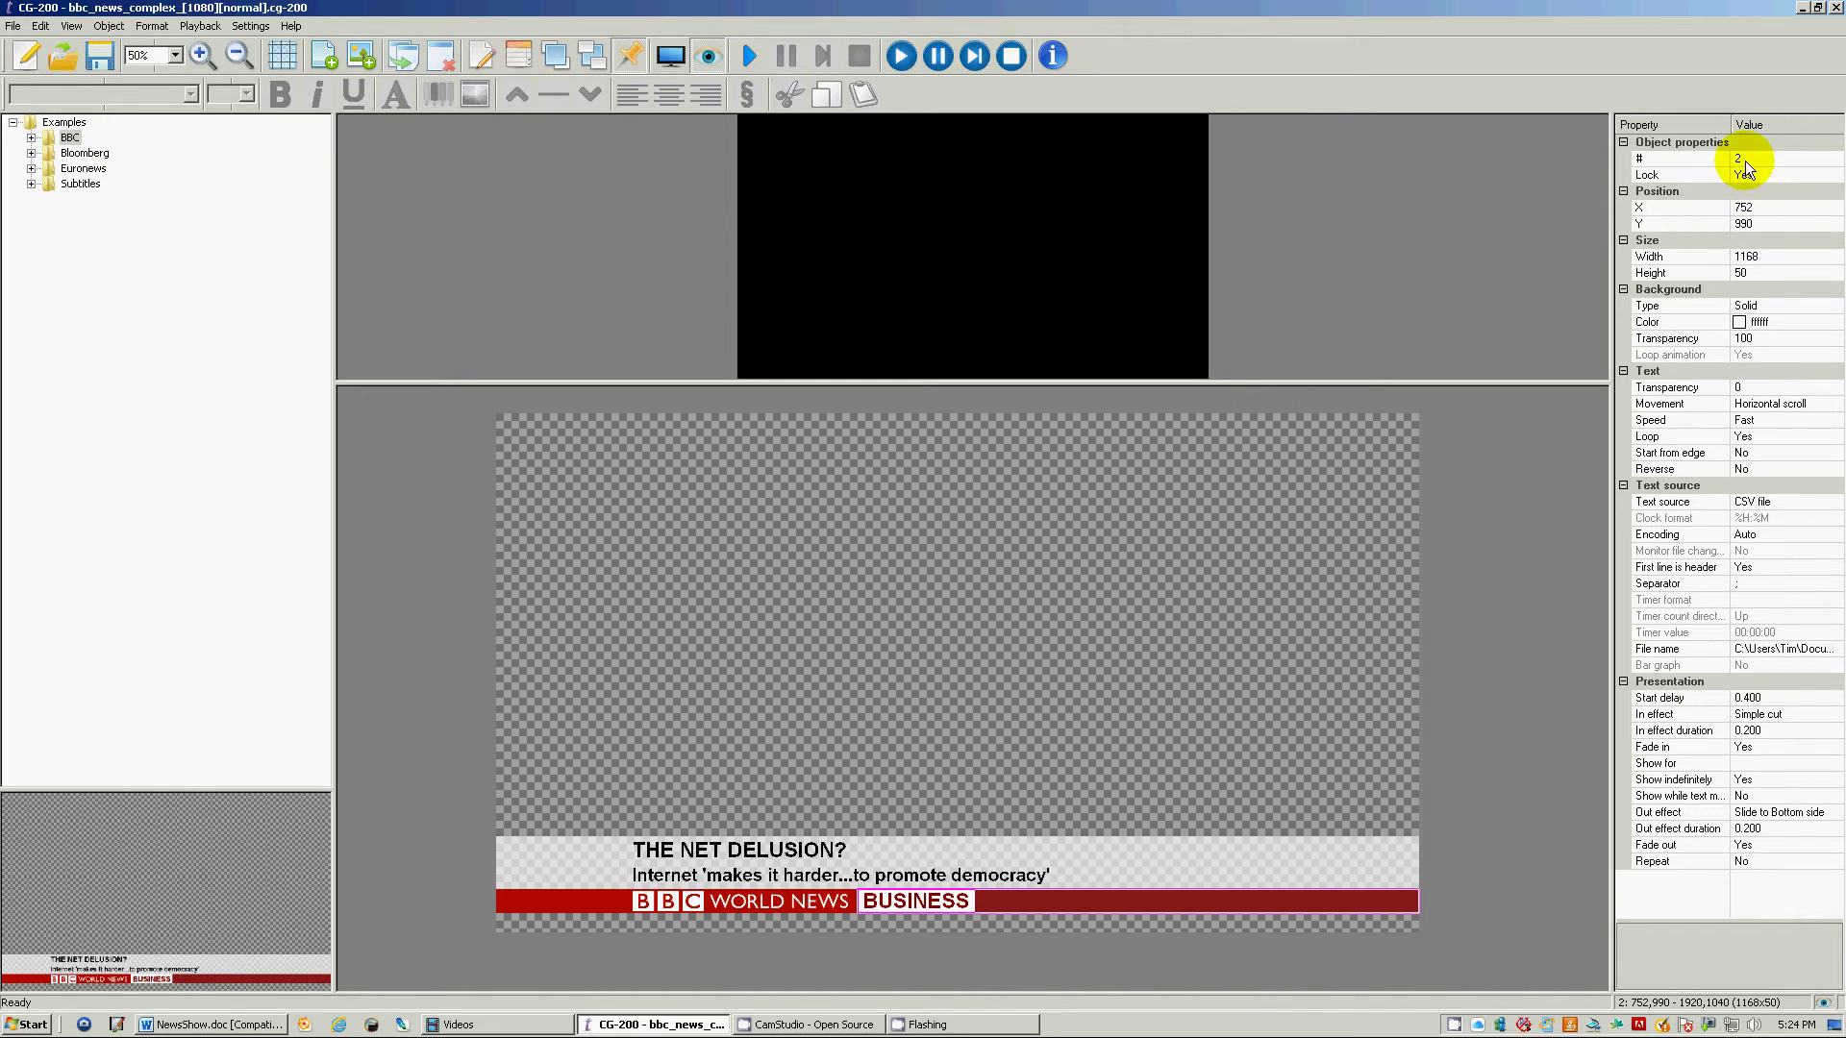
{"action": "key", "text": "Tab"}
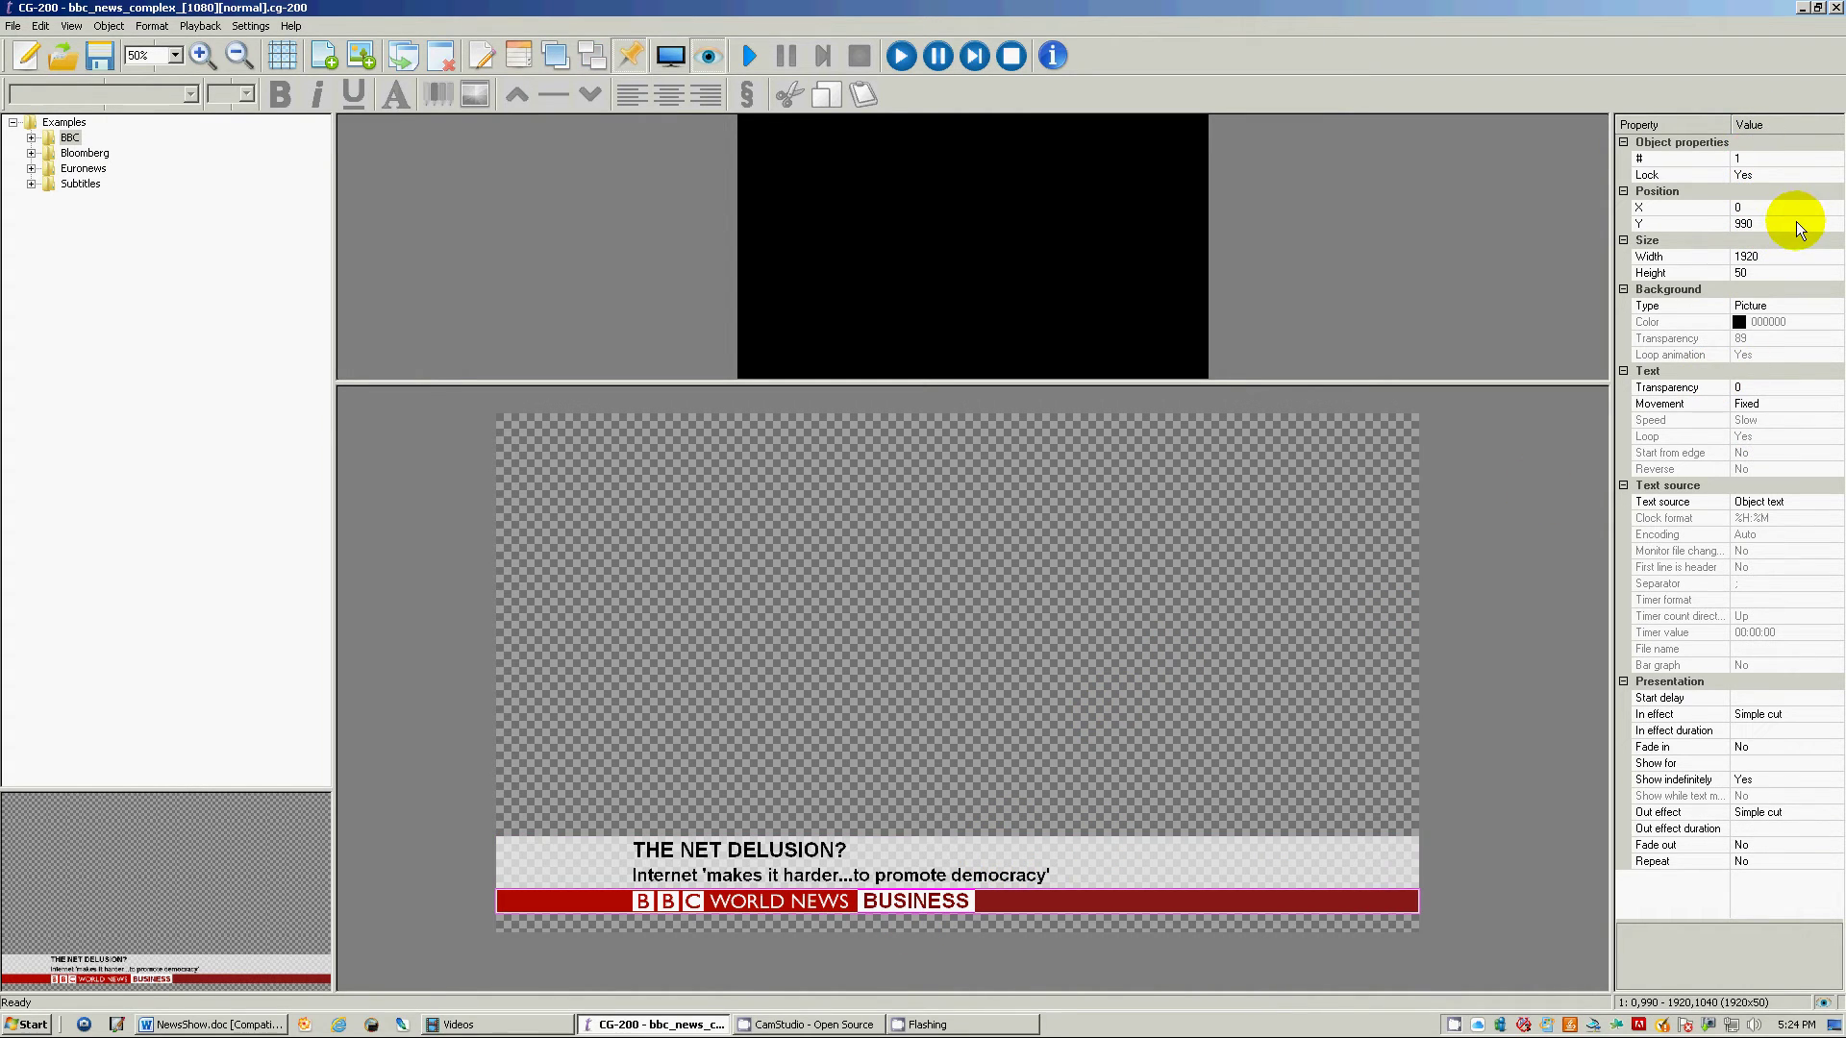
{"action": "key", "text": "Tab"}
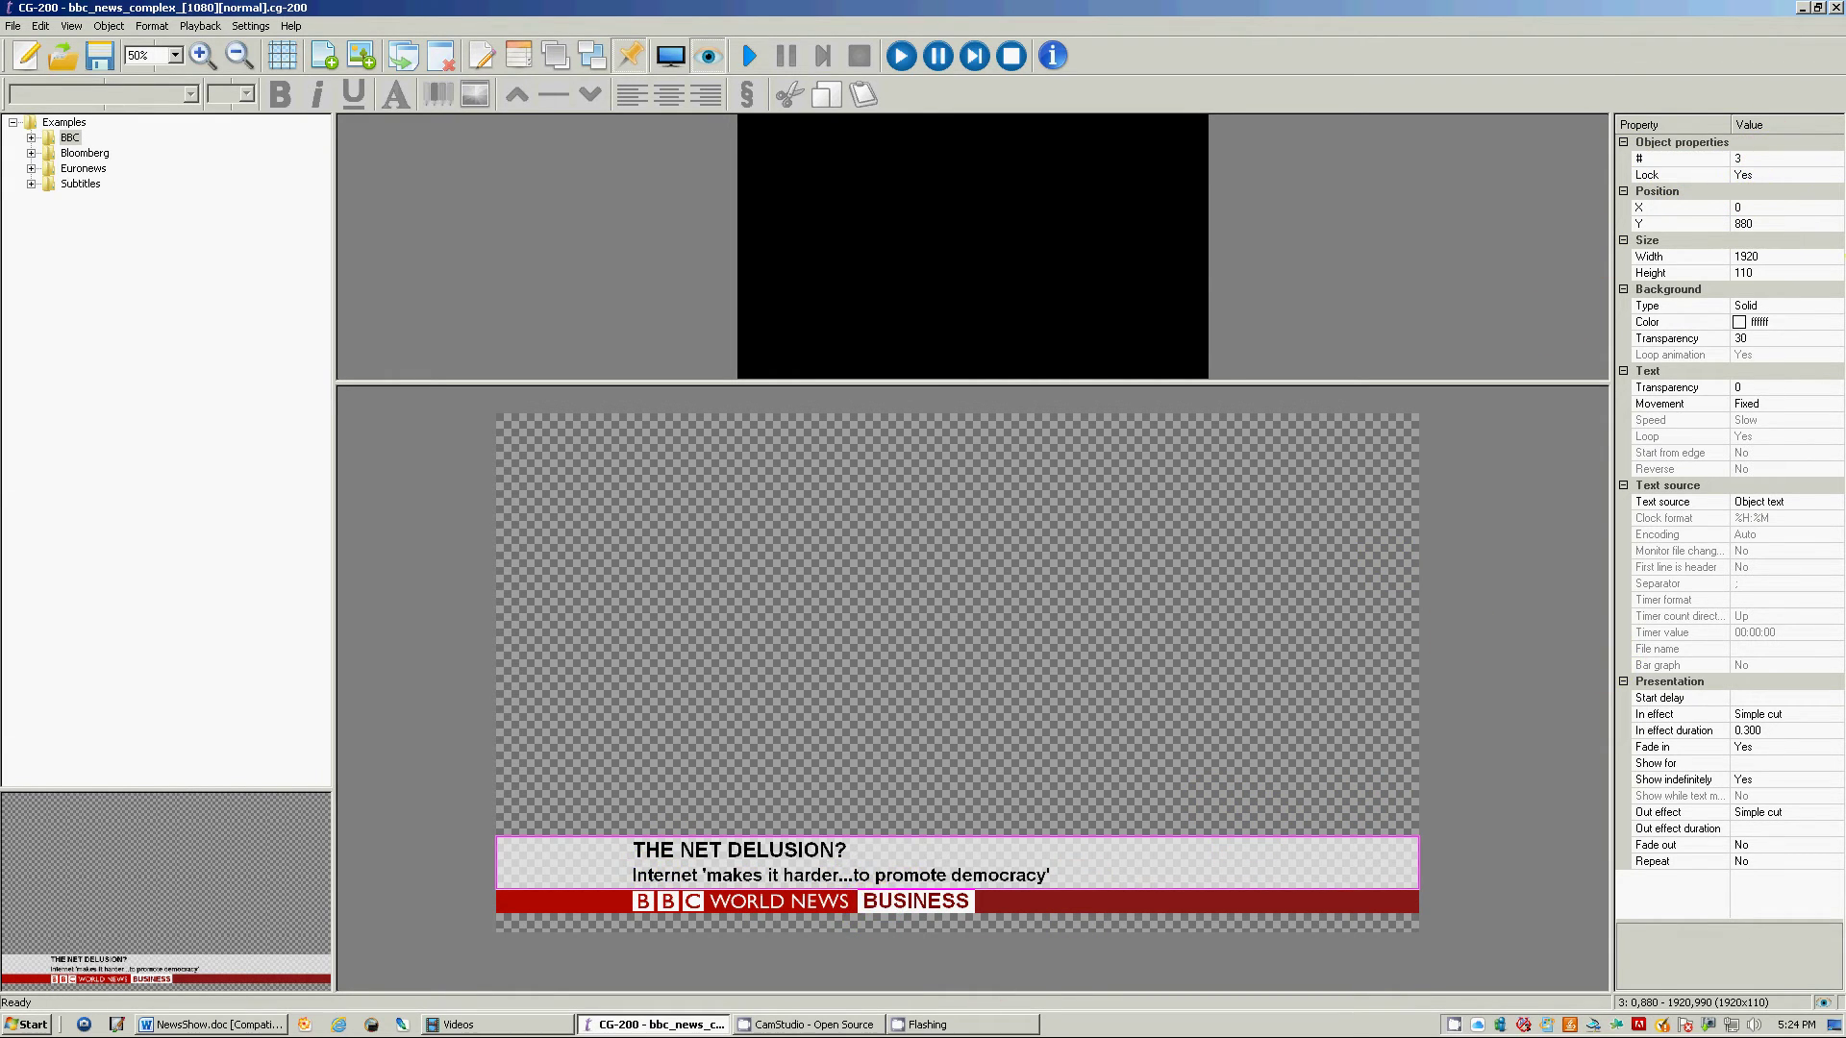
- Check the headline band's layer number and move it to #1 in the stacking order
{"action": "left_click", "coordinate": [1694, 163]}
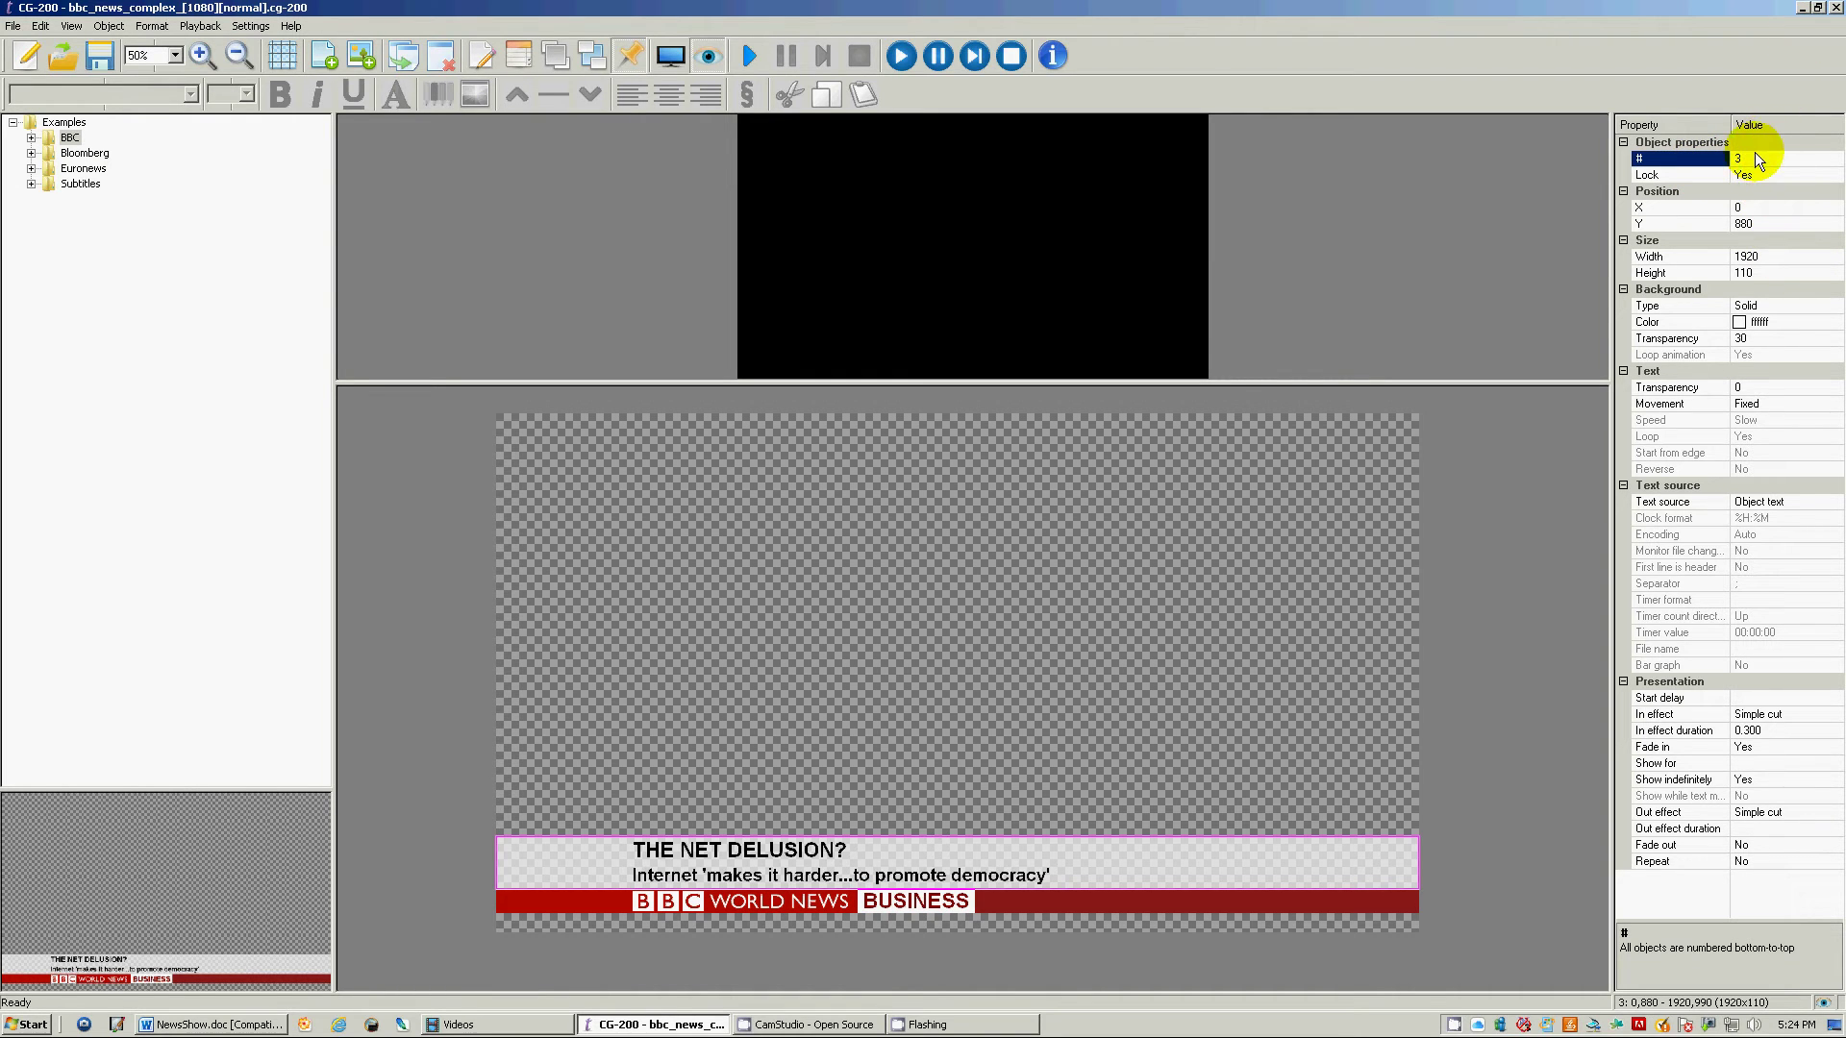
{"action": "left_click", "coordinate": [1723, 162]}
{"action": "left_click", "coordinate": [937, 844]}
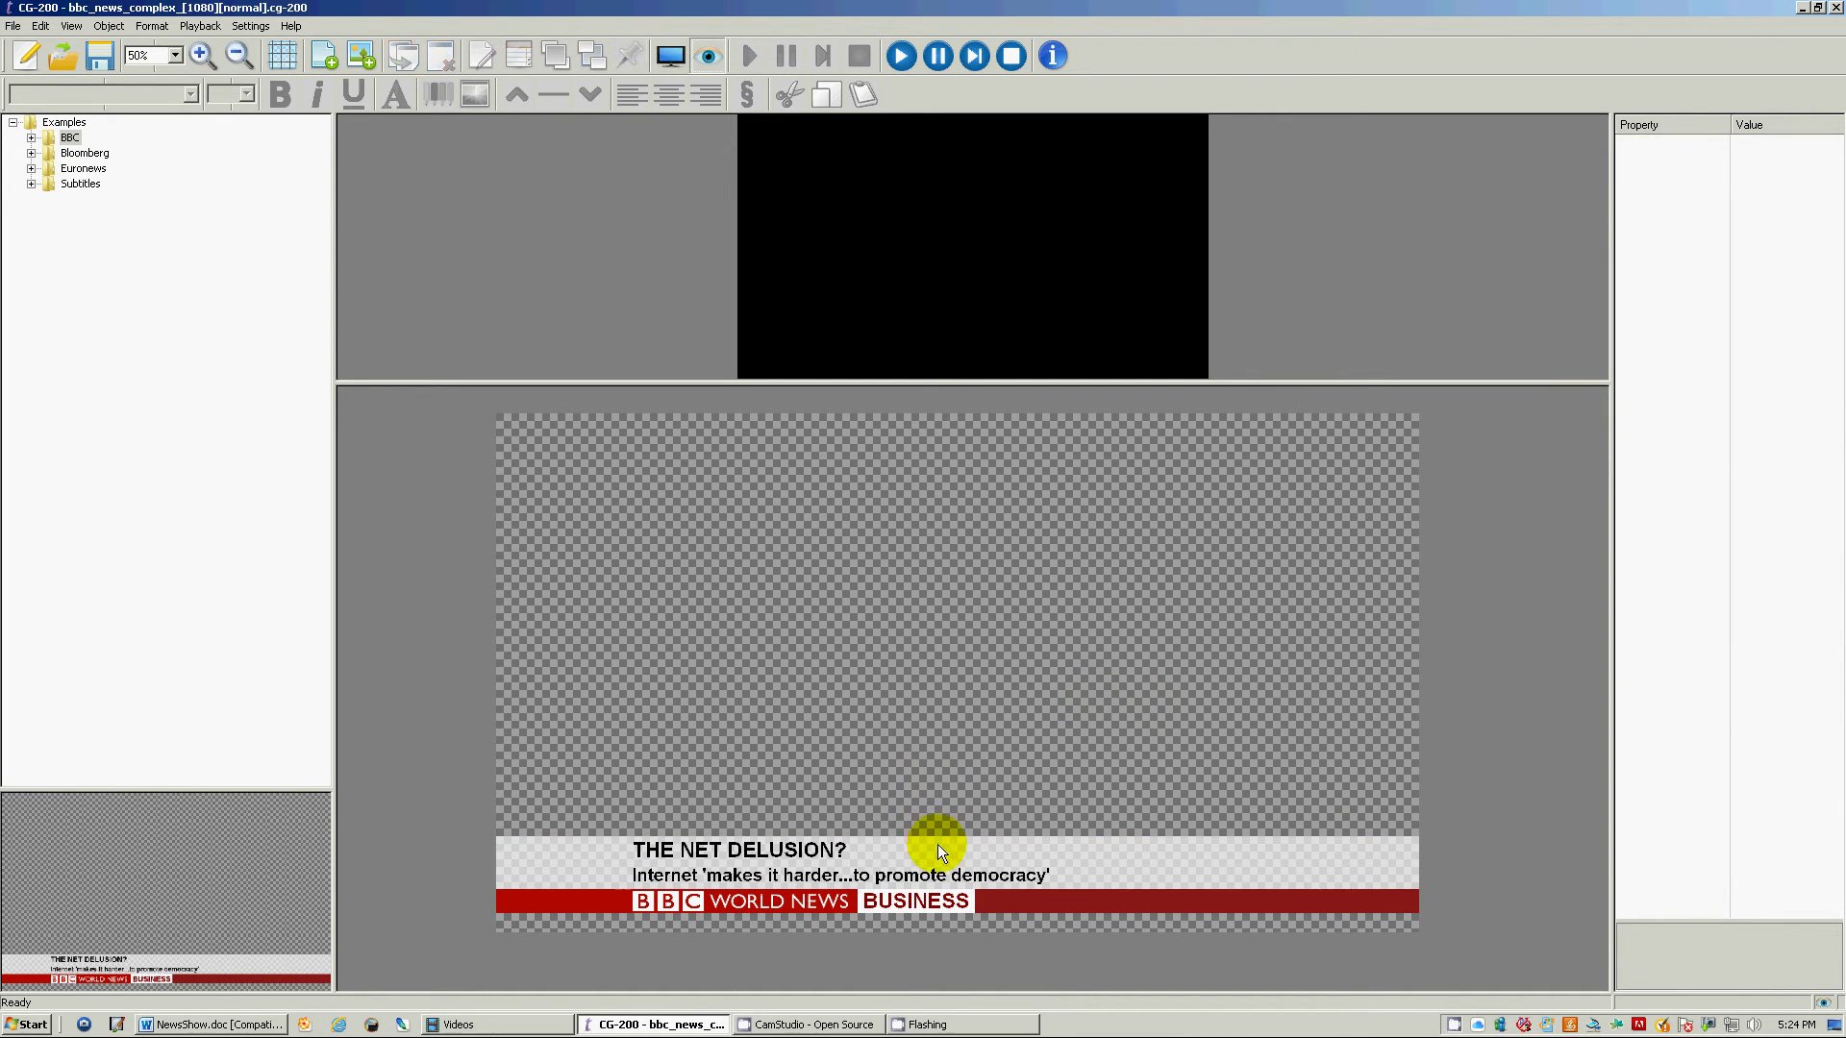
{"action": "left_click", "coordinate": [554, 57]}
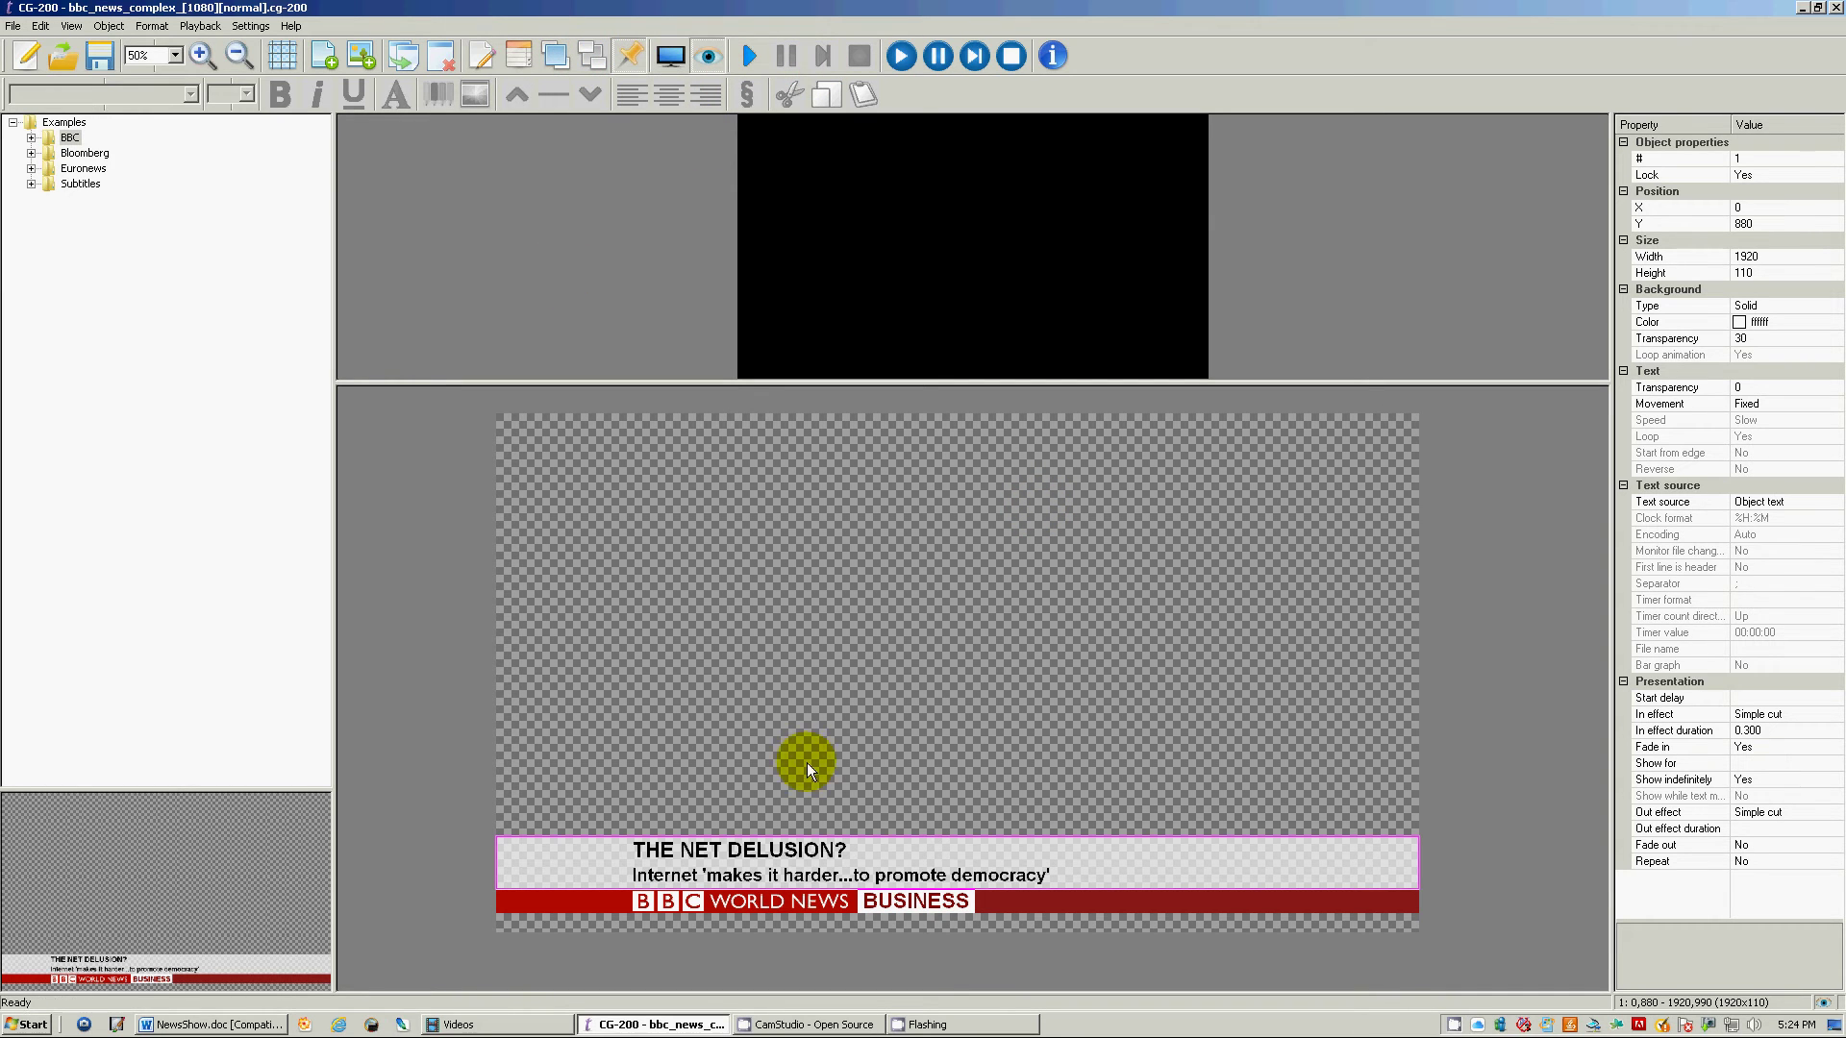
- Confirm the new numbering: headline band #1, red bar #2, BUSINESS ticker #3
{"action": "left_click", "coordinate": [721, 779]}
{"action": "left_click", "coordinate": [938, 846]}
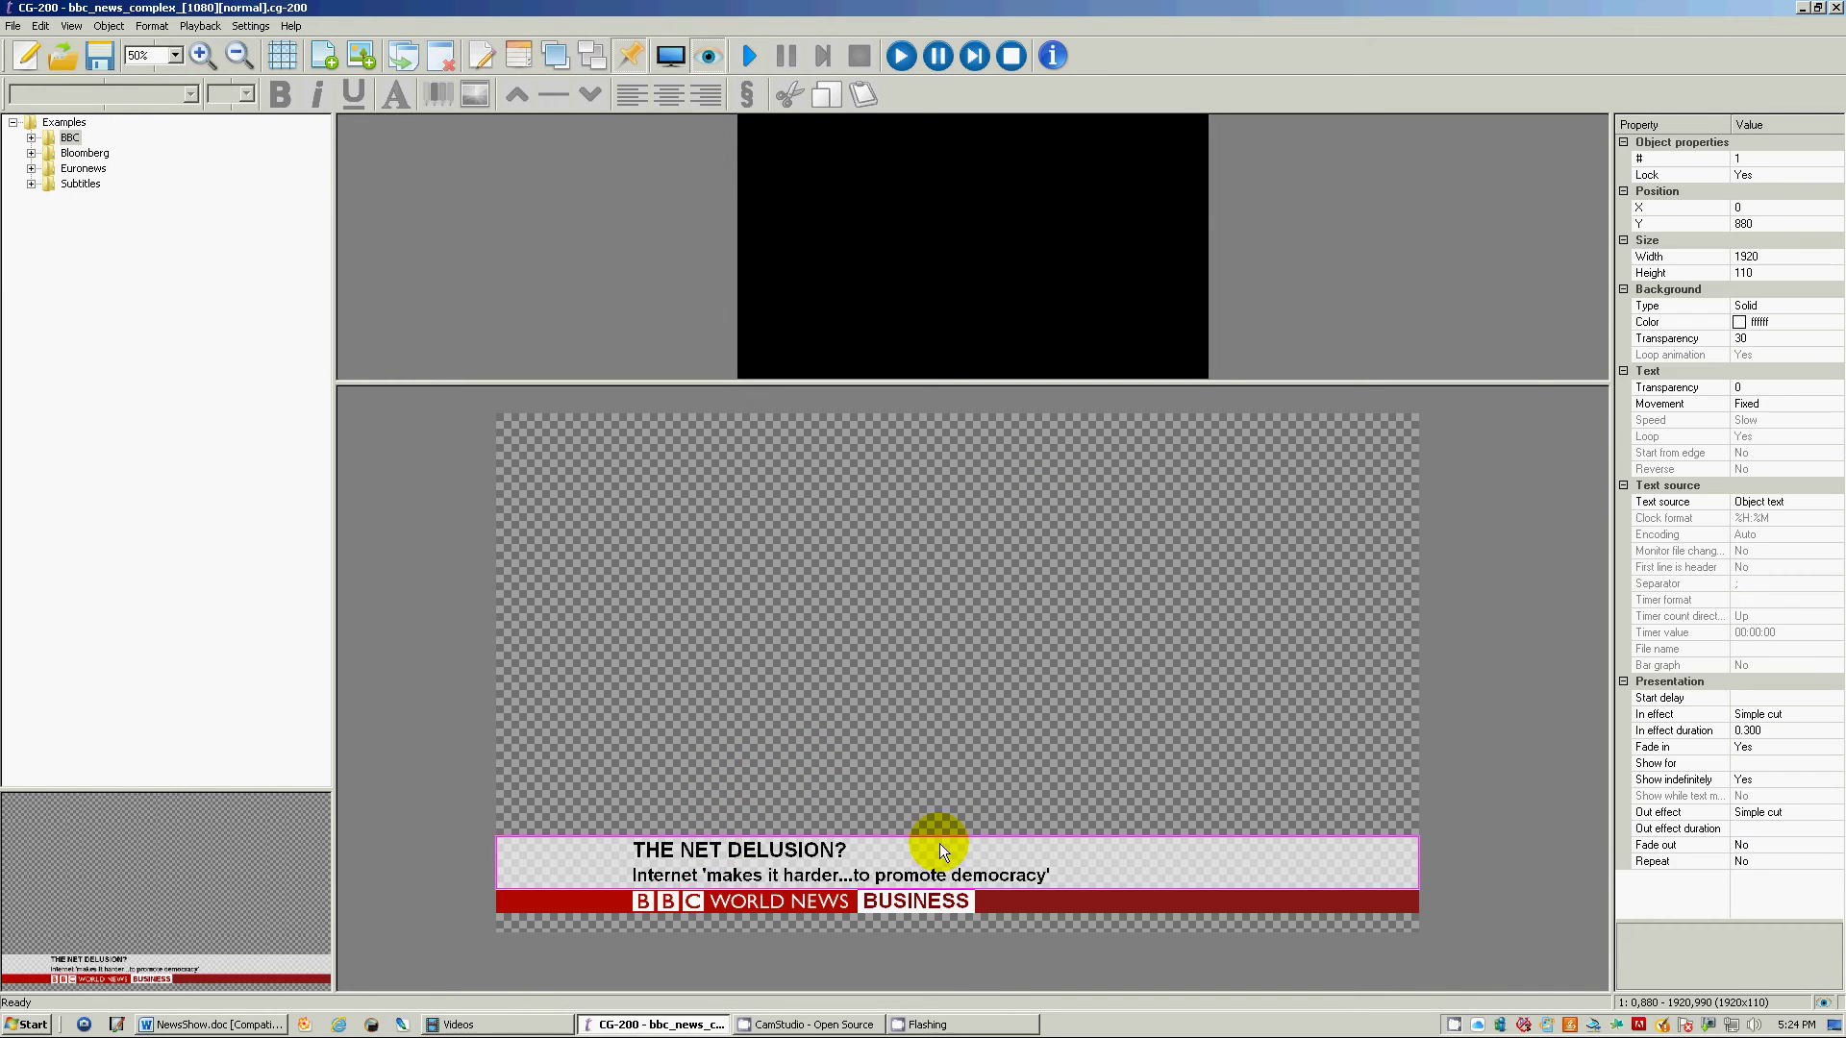
{"action": "left_click", "coordinate": [562, 907]}
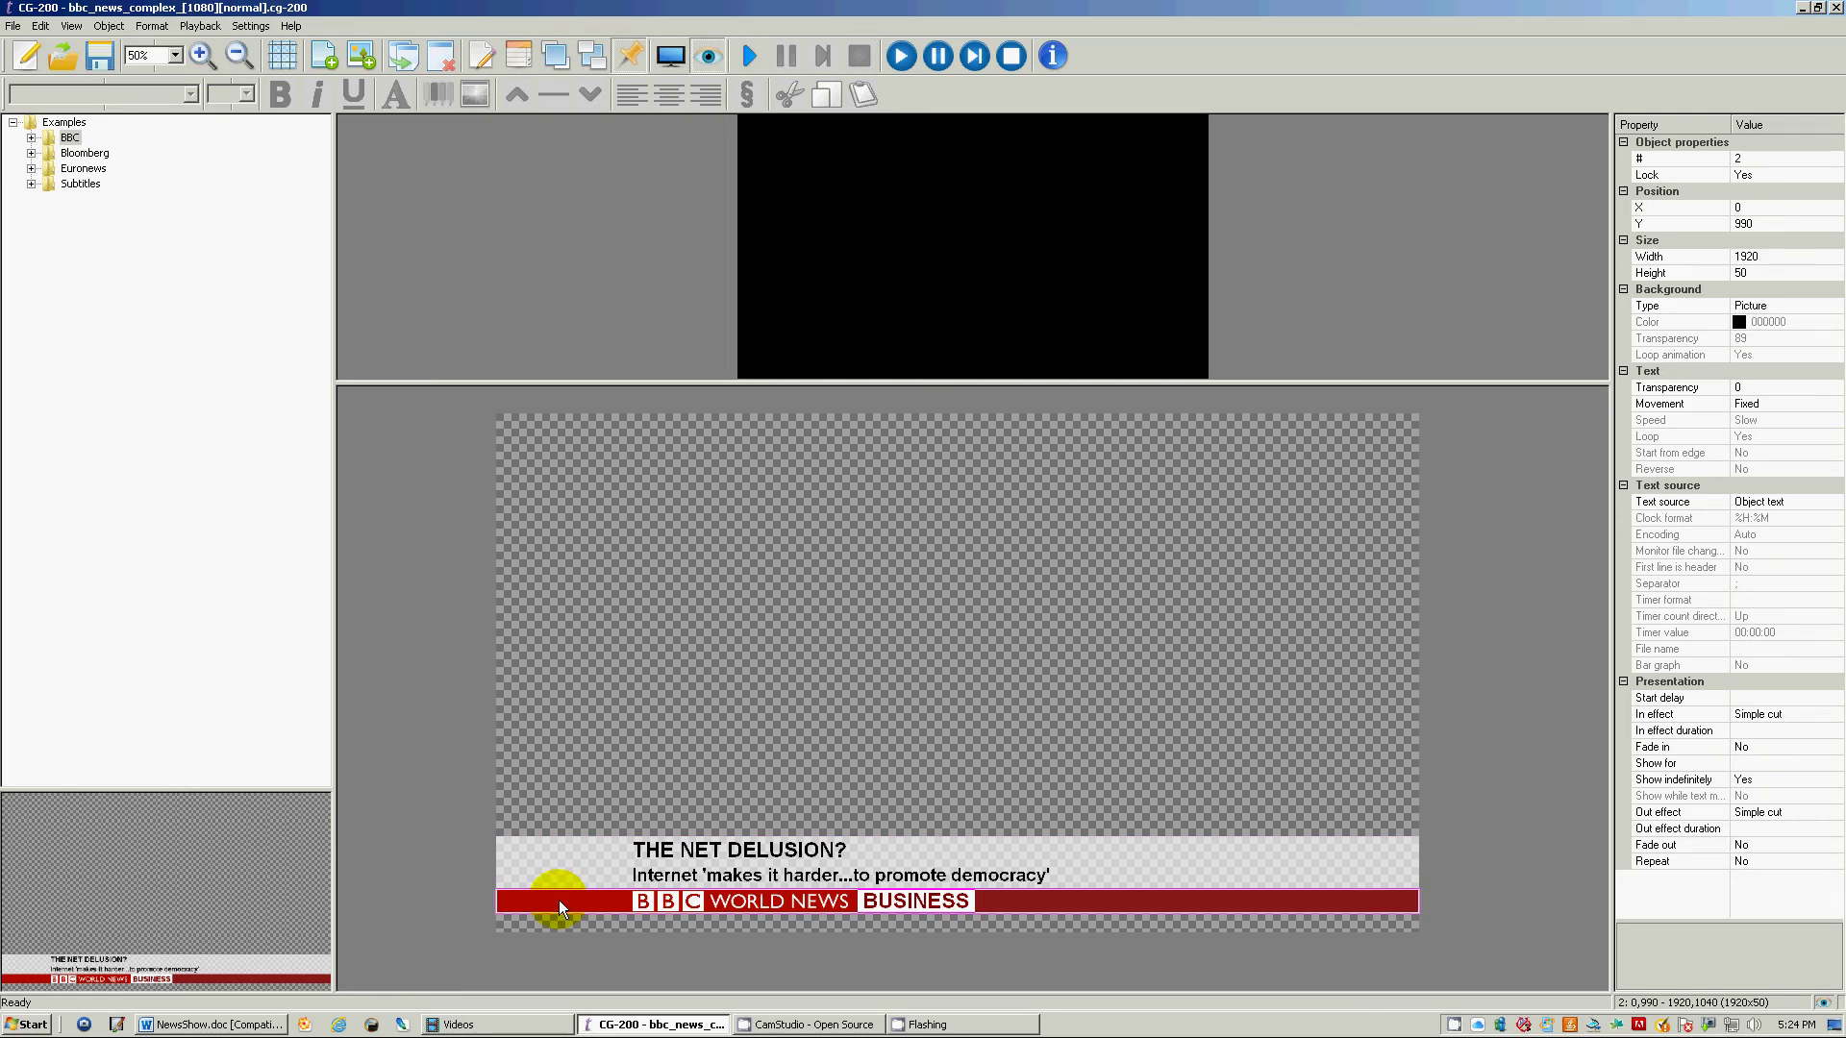
{"action": "left_click", "coordinate": [1065, 906]}
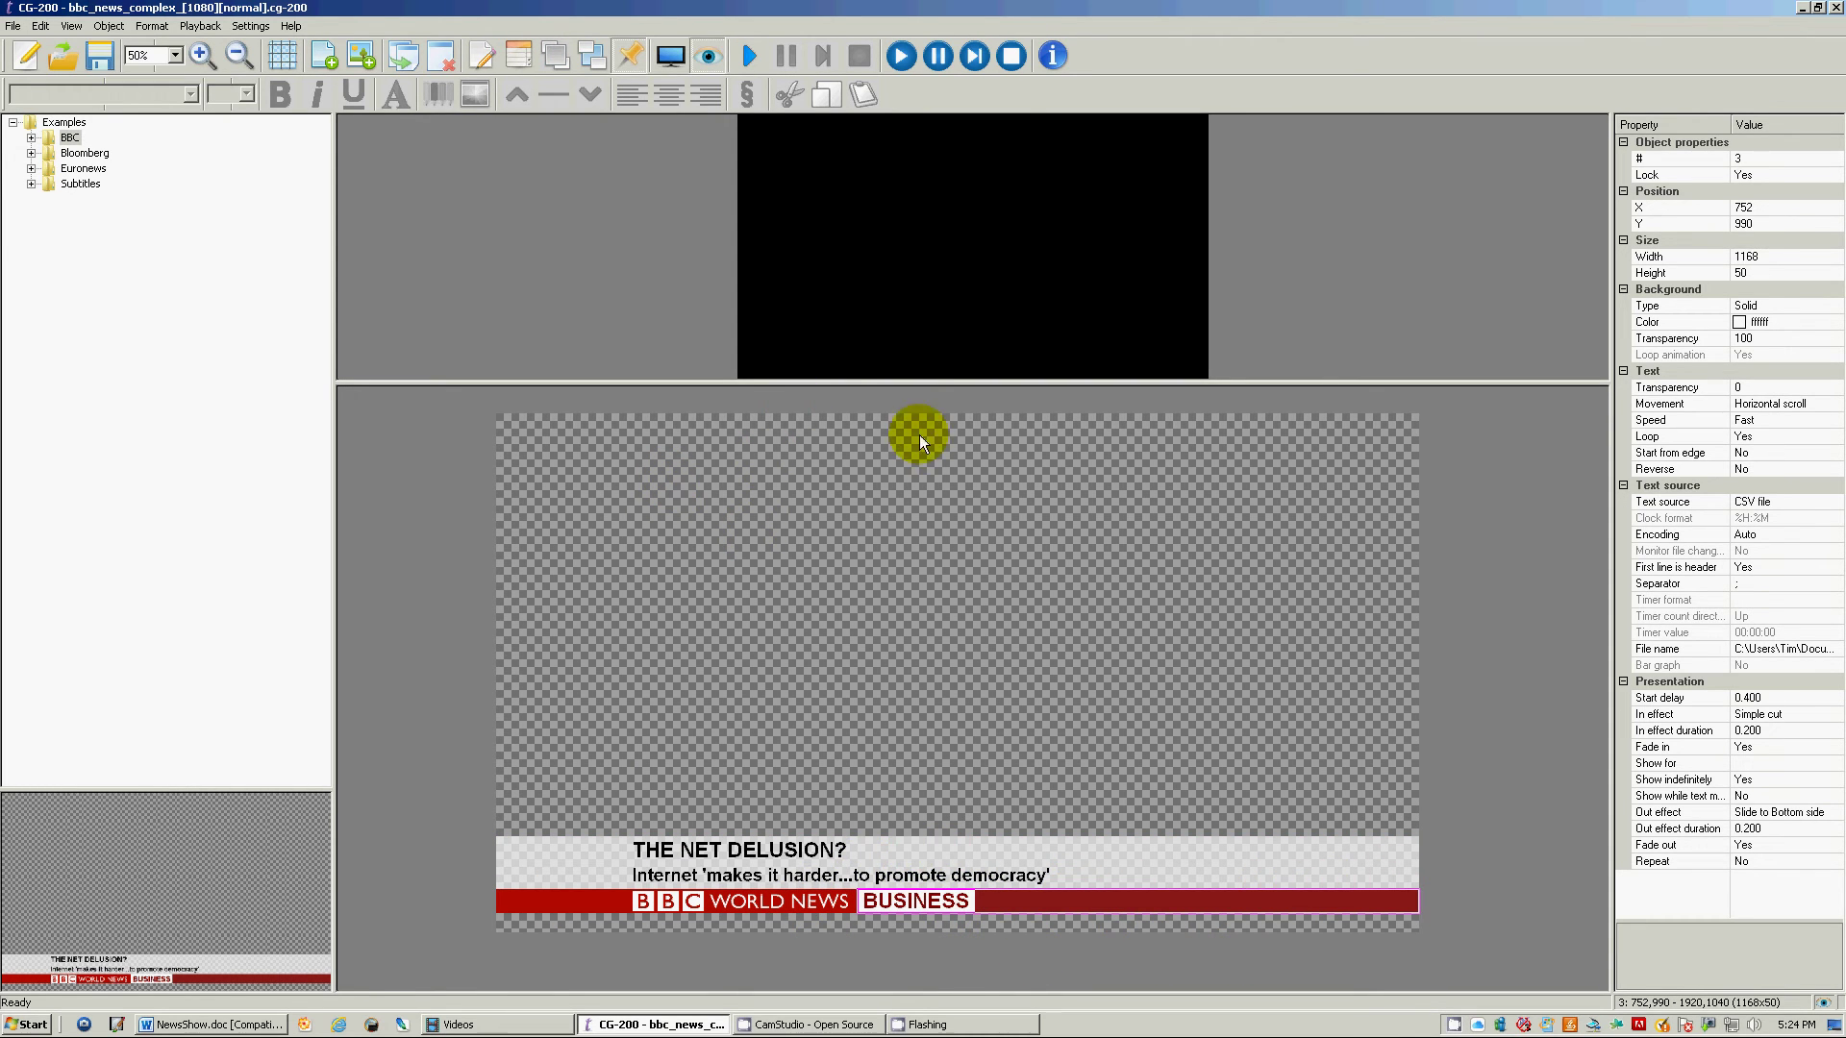
- Expand the BBC and Bloomberg example folders and preview bloomberg_[1080][normal]
{"action": "left_click", "coordinate": [30, 138]}
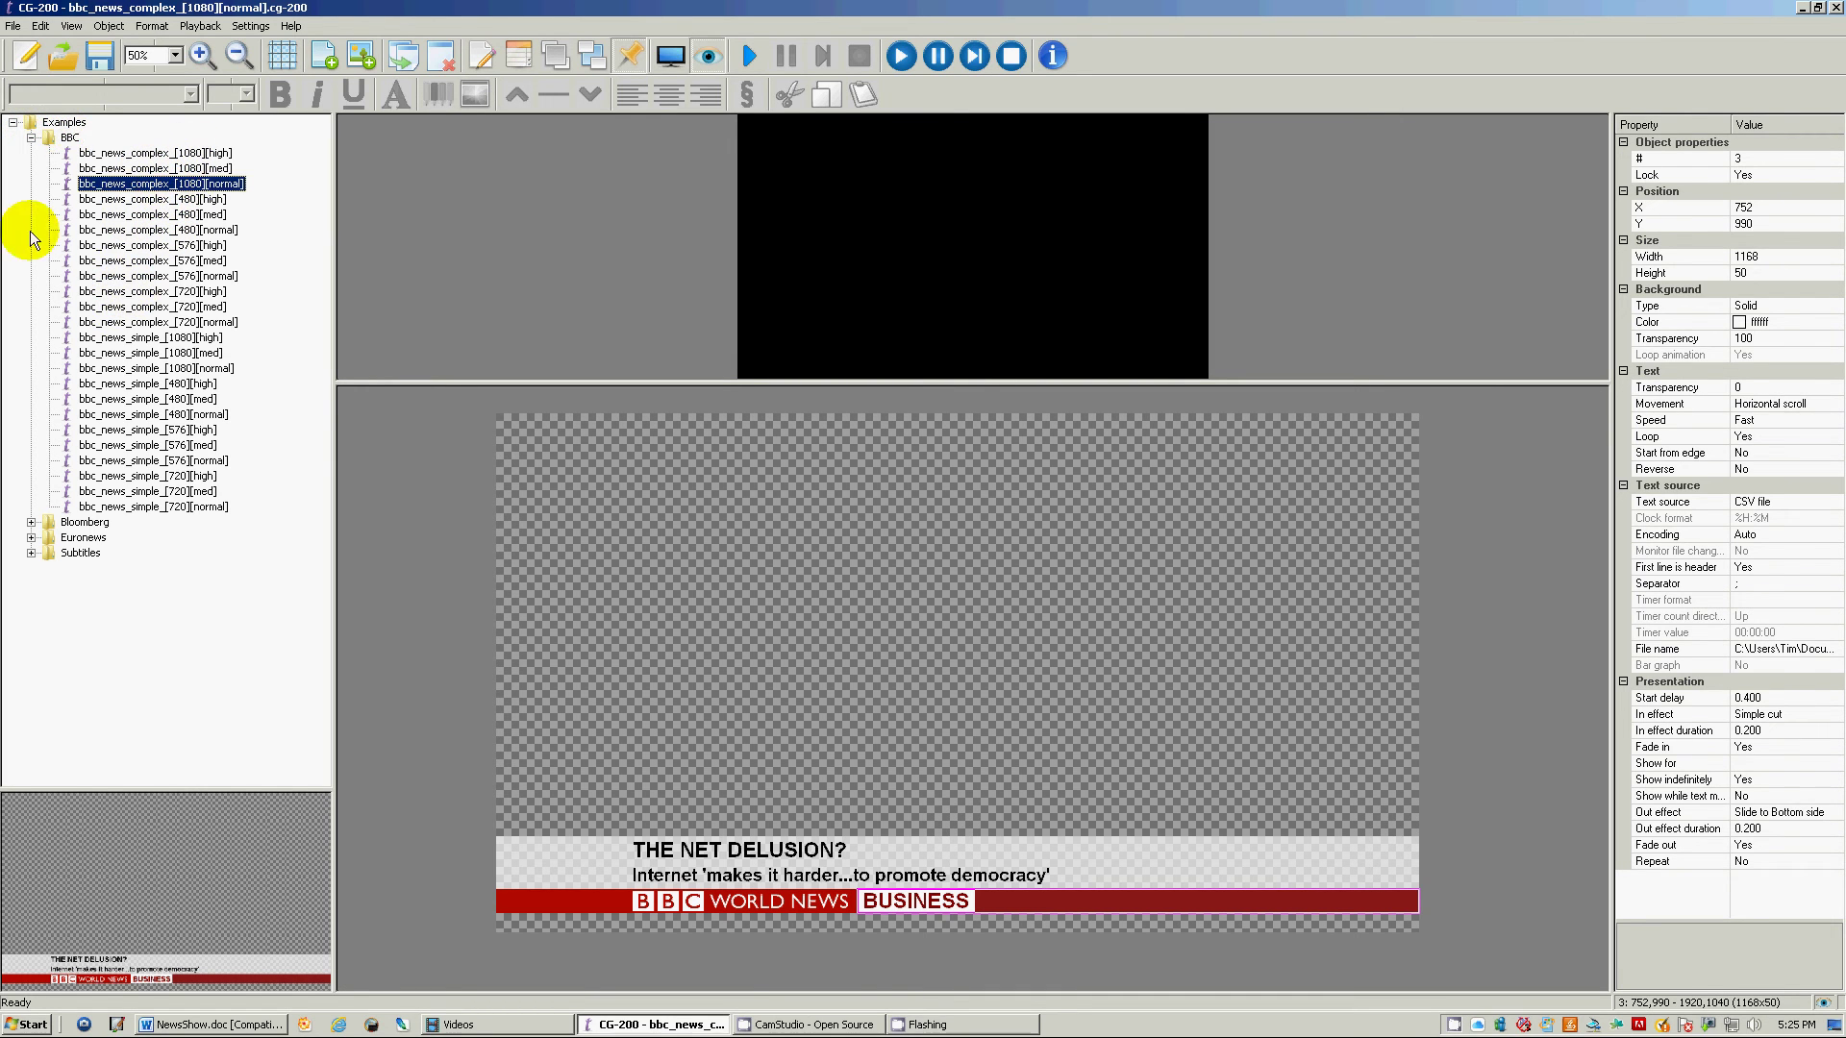
{"action": "left_click", "coordinate": [31, 137]}
{"action": "left_click", "coordinate": [31, 153]}
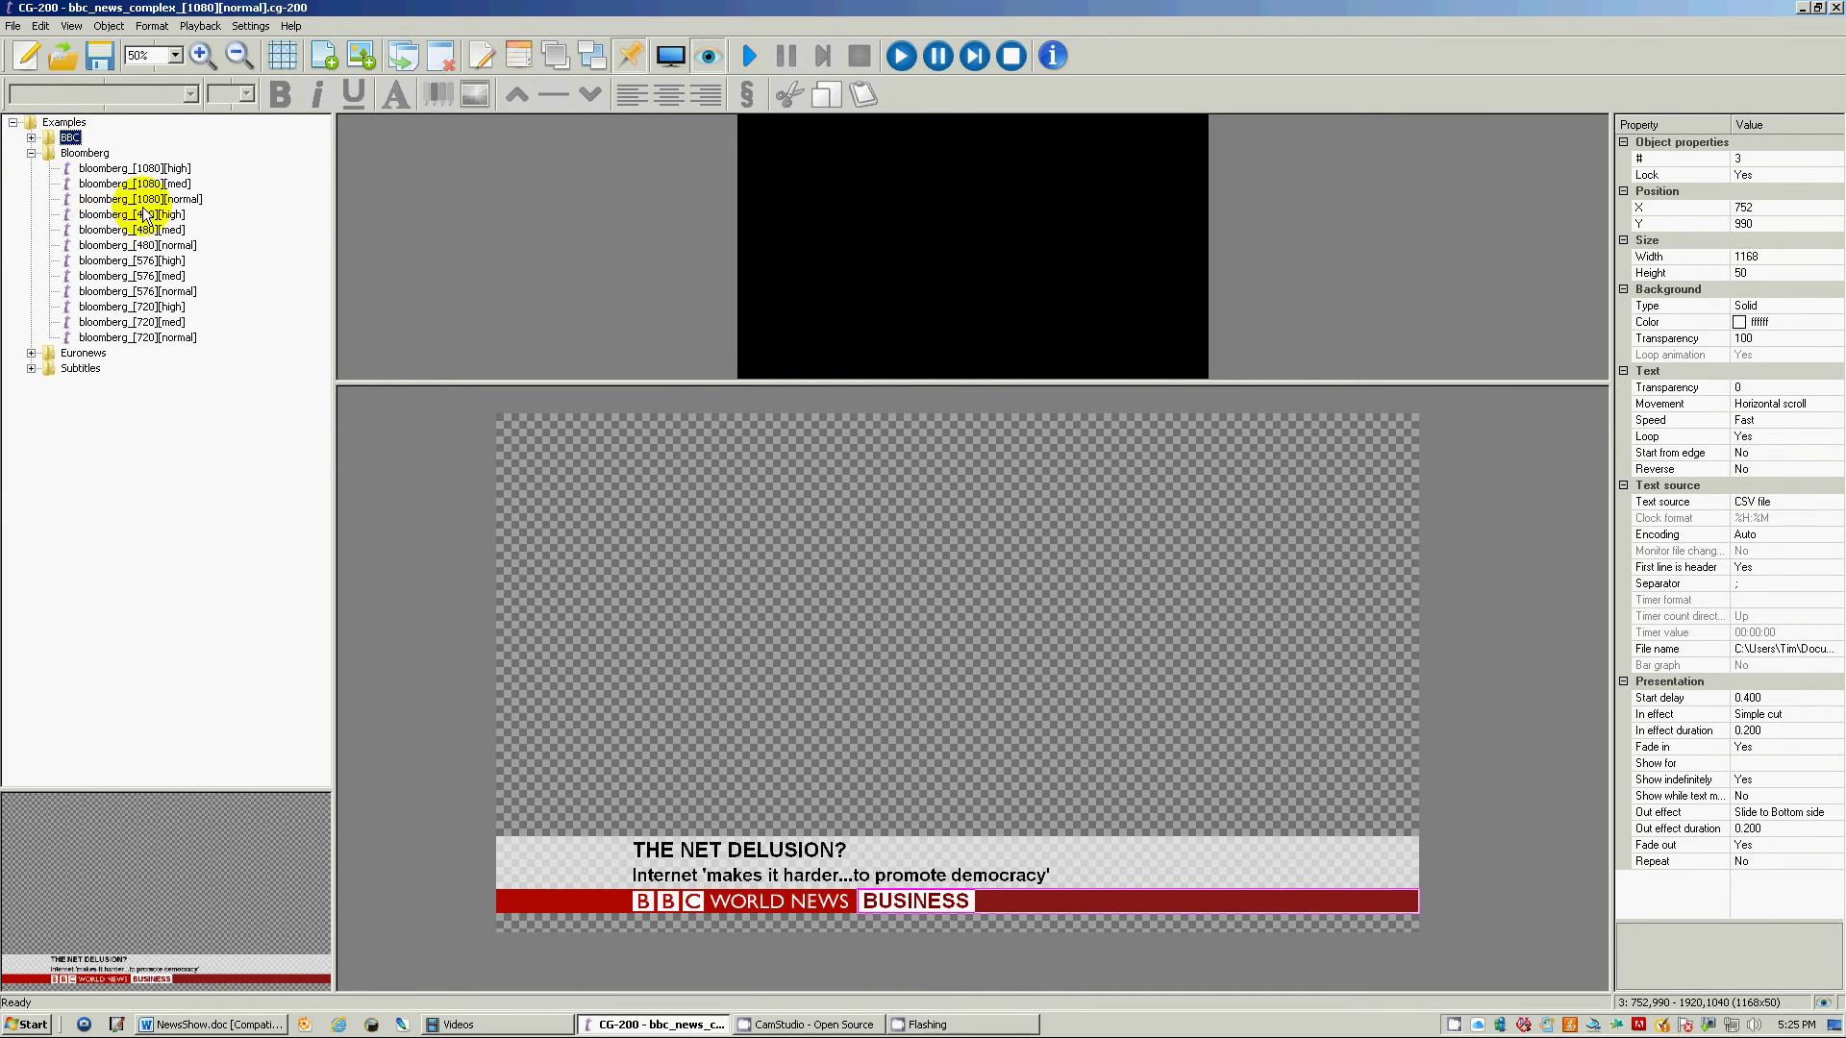
{"action": "left_click", "coordinate": [107, 214]}
{"action": "left_click", "coordinate": [113, 199]}
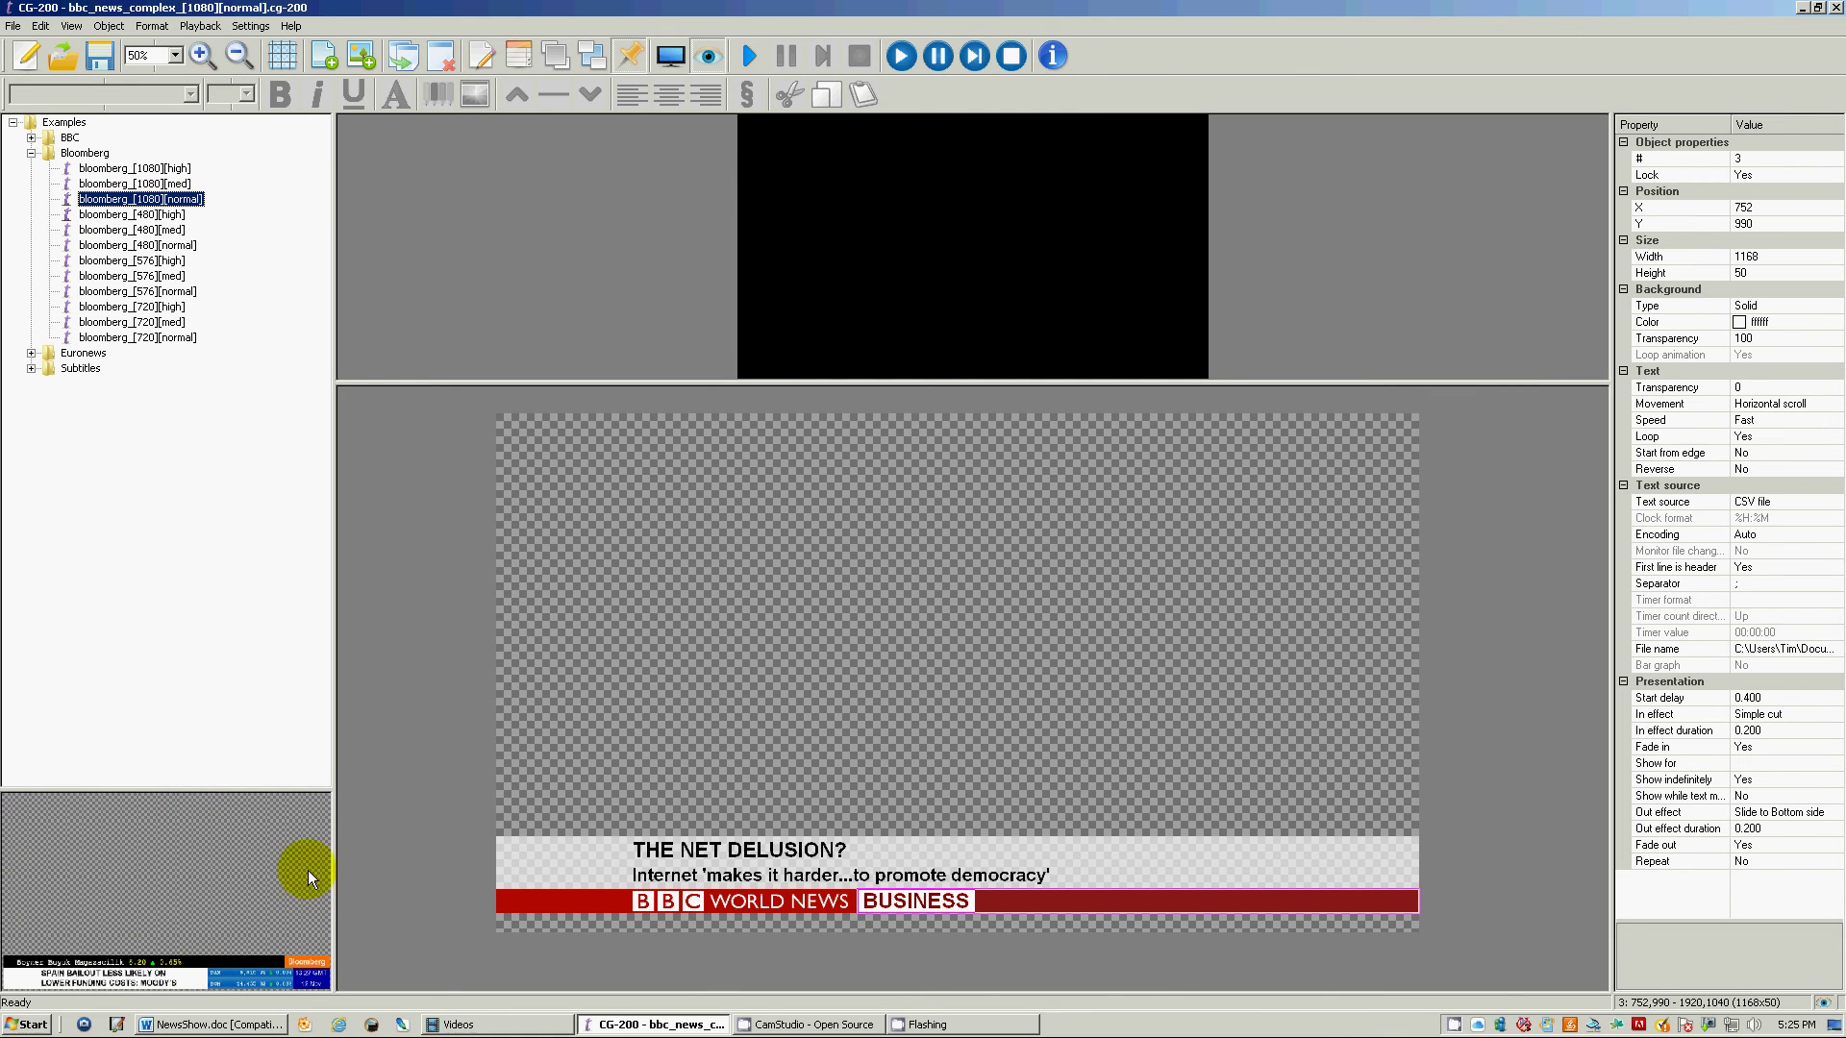
- Expand the Euronews folder, preview a template, then return to bloomberg_[1080][normal]
{"action": "left_click", "coordinate": [32, 353]}
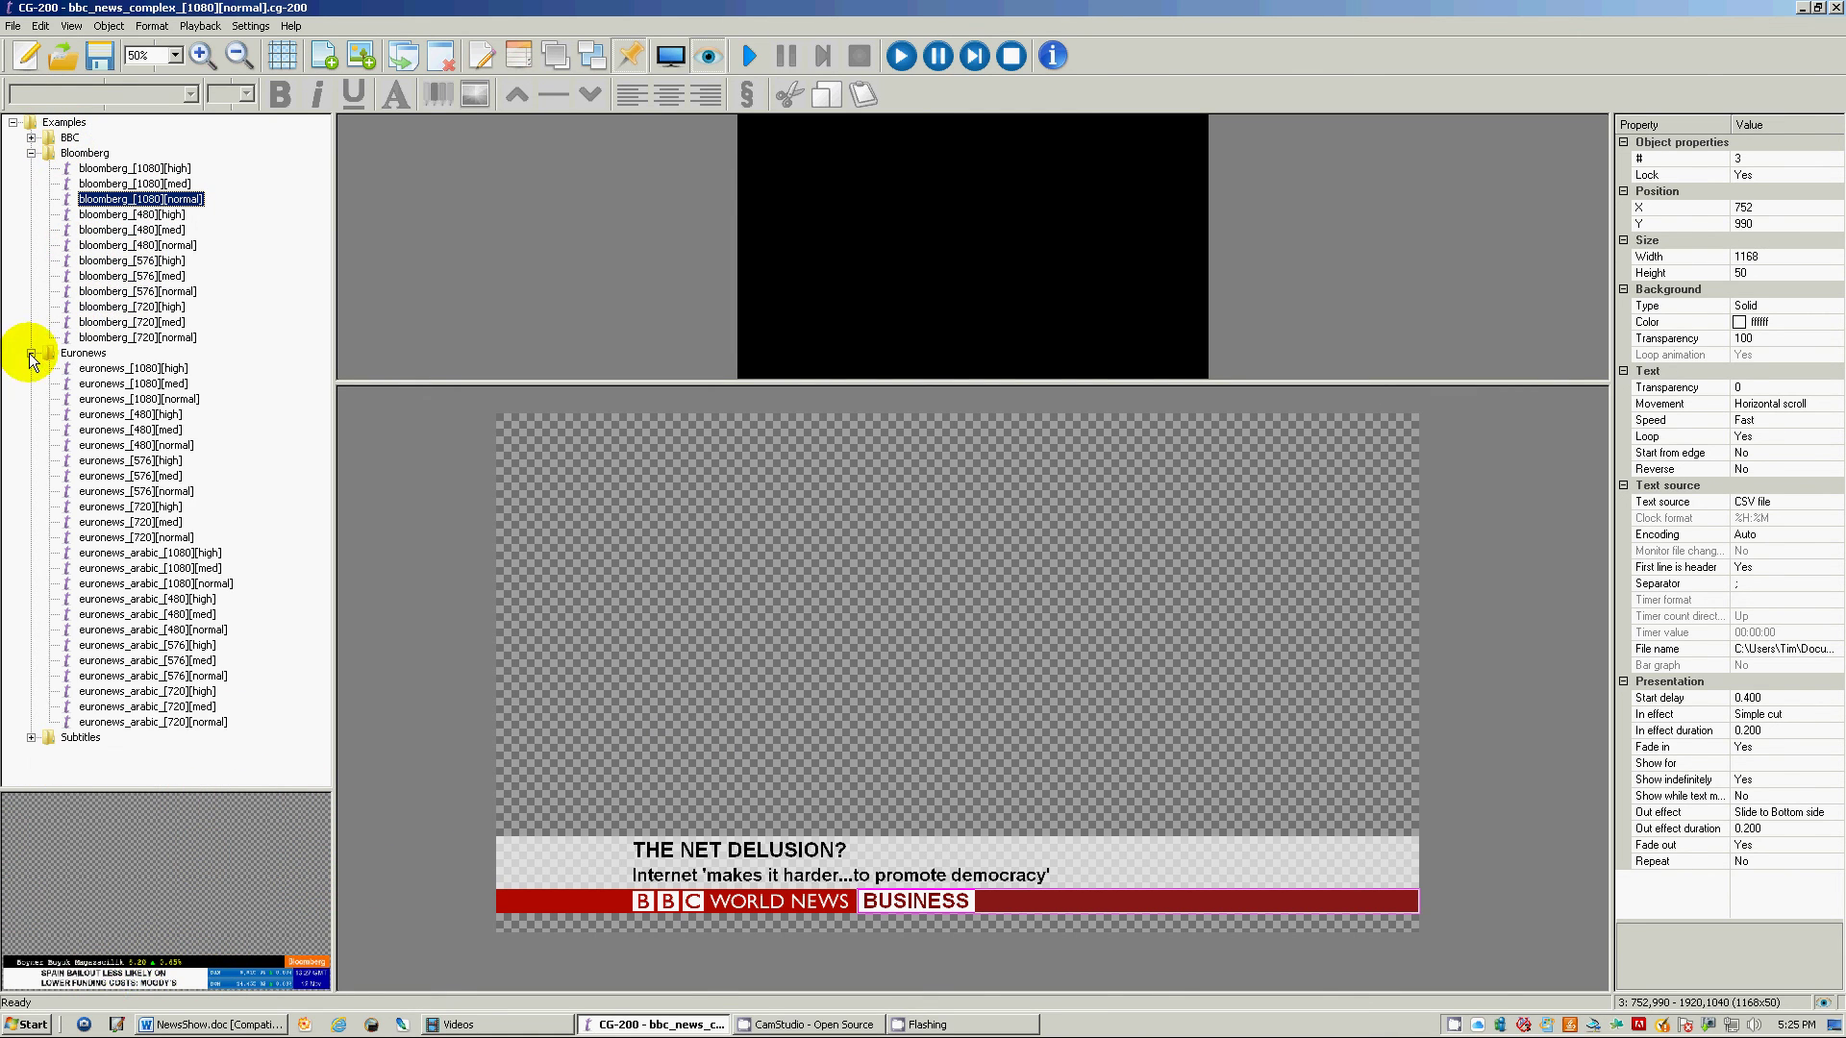
{"action": "left_click", "coordinate": [136, 445]}
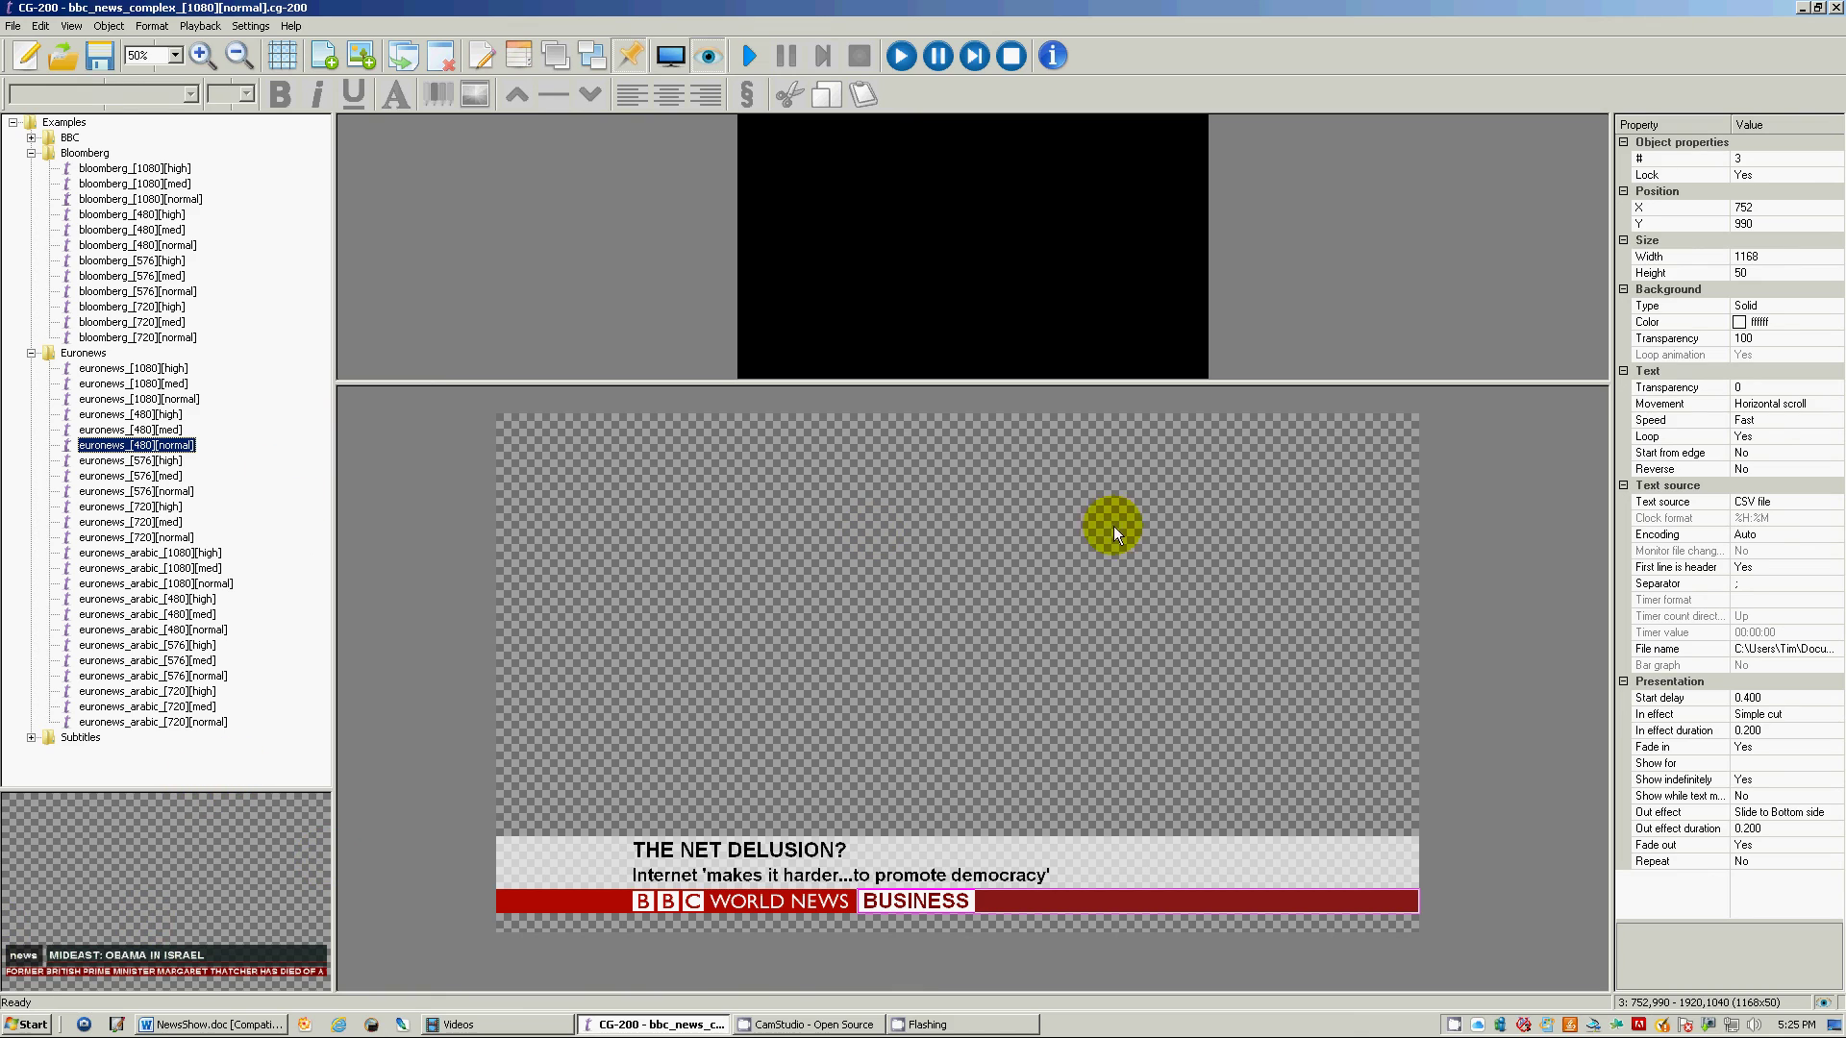
{"action": "left_click", "coordinate": [129, 199]}
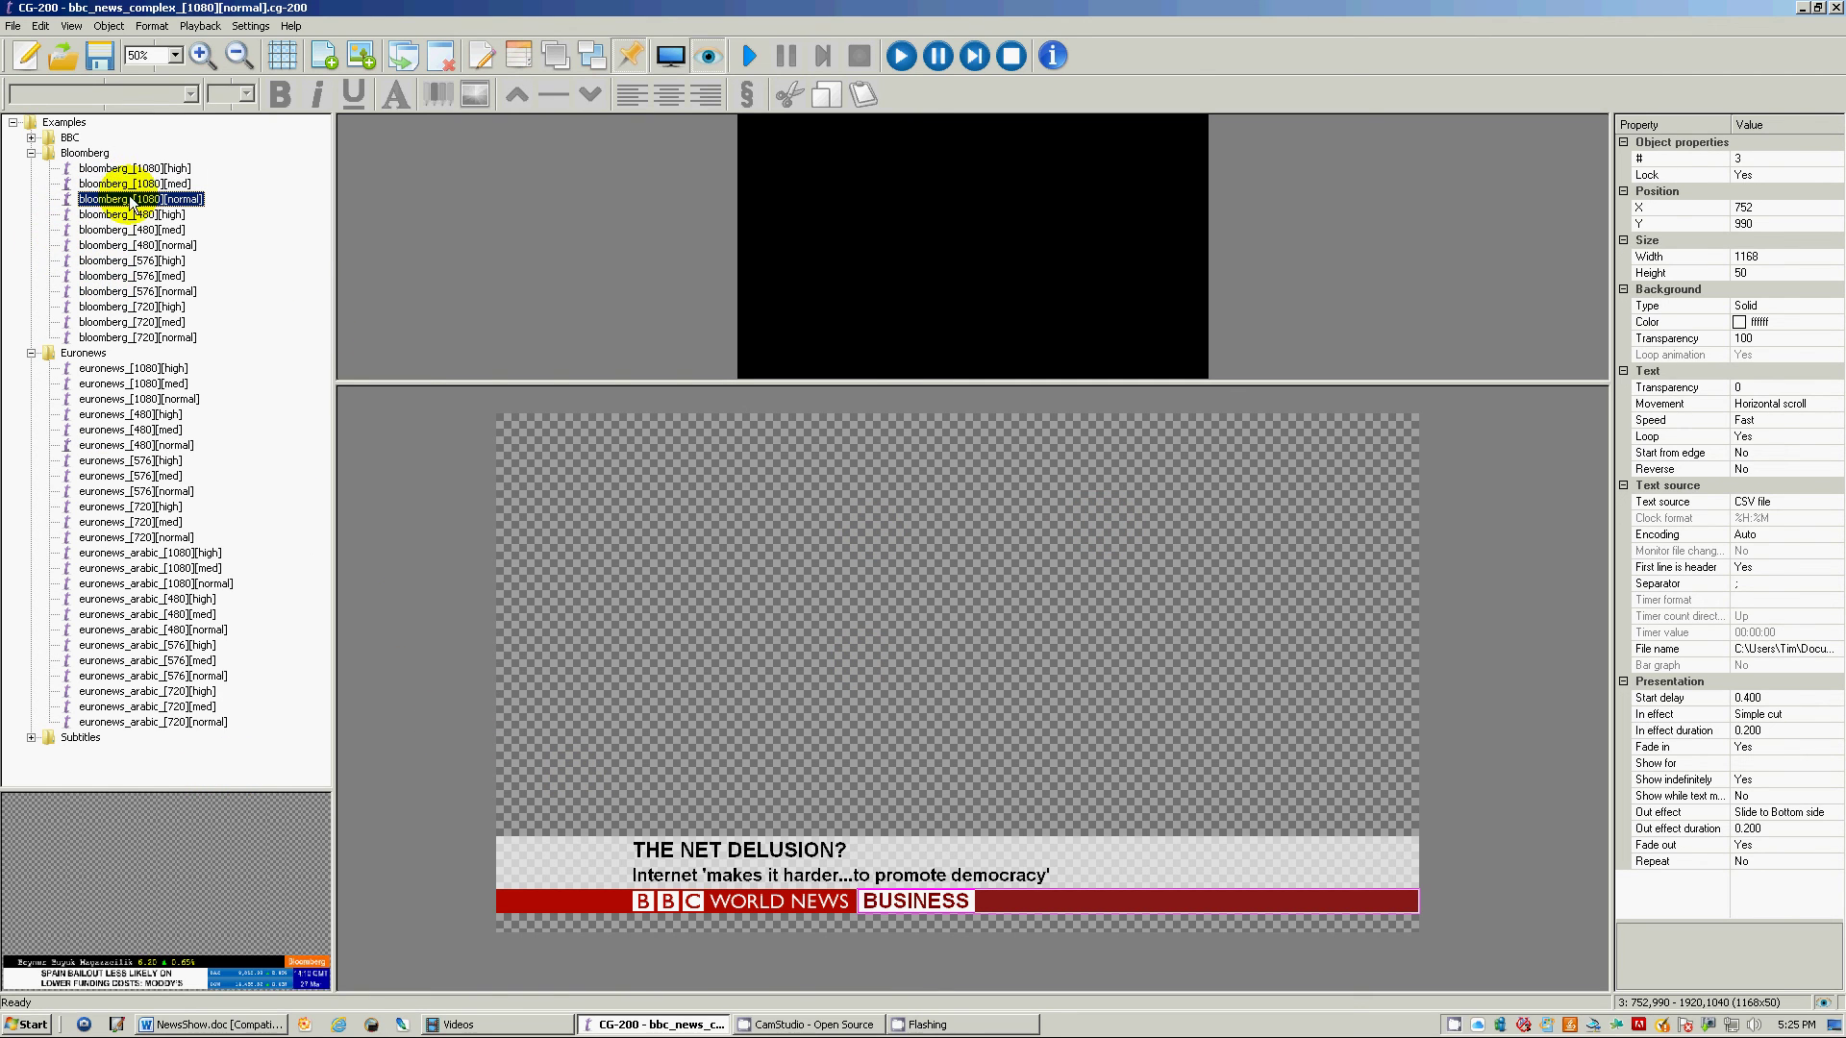